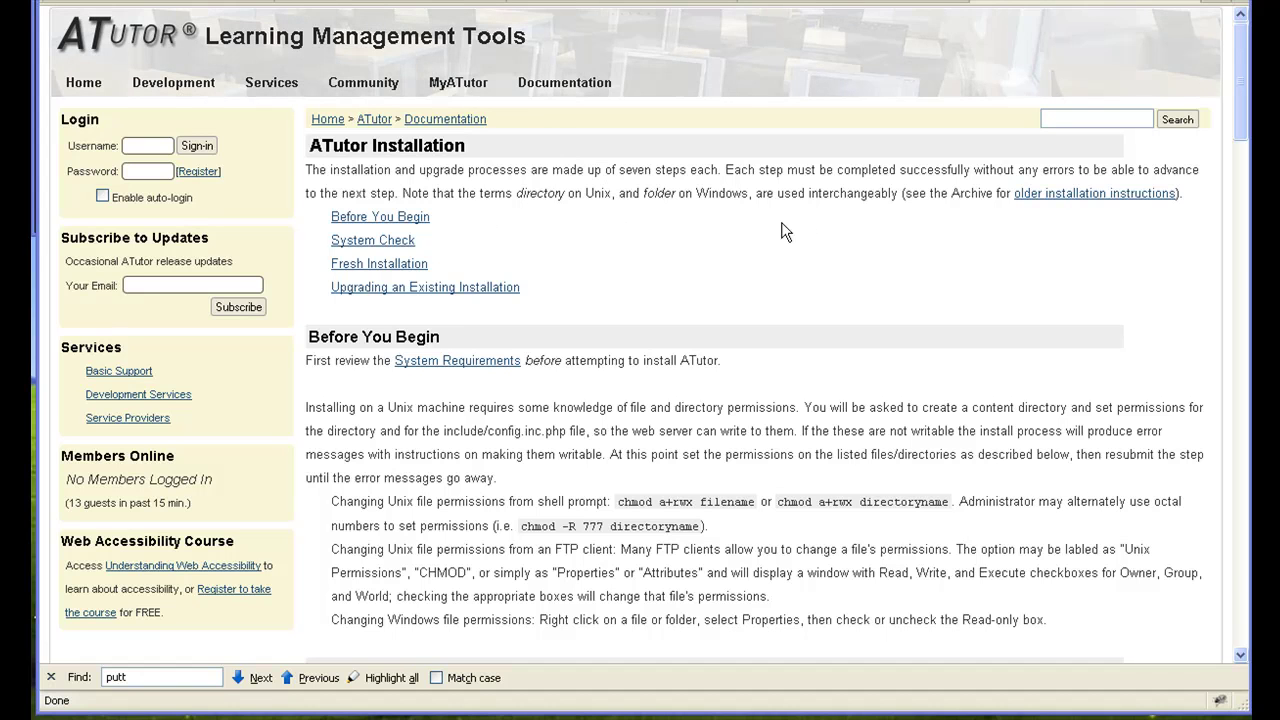
Bring up the context menu on the ATutor Installation documentation page to go back
click(554, 88)
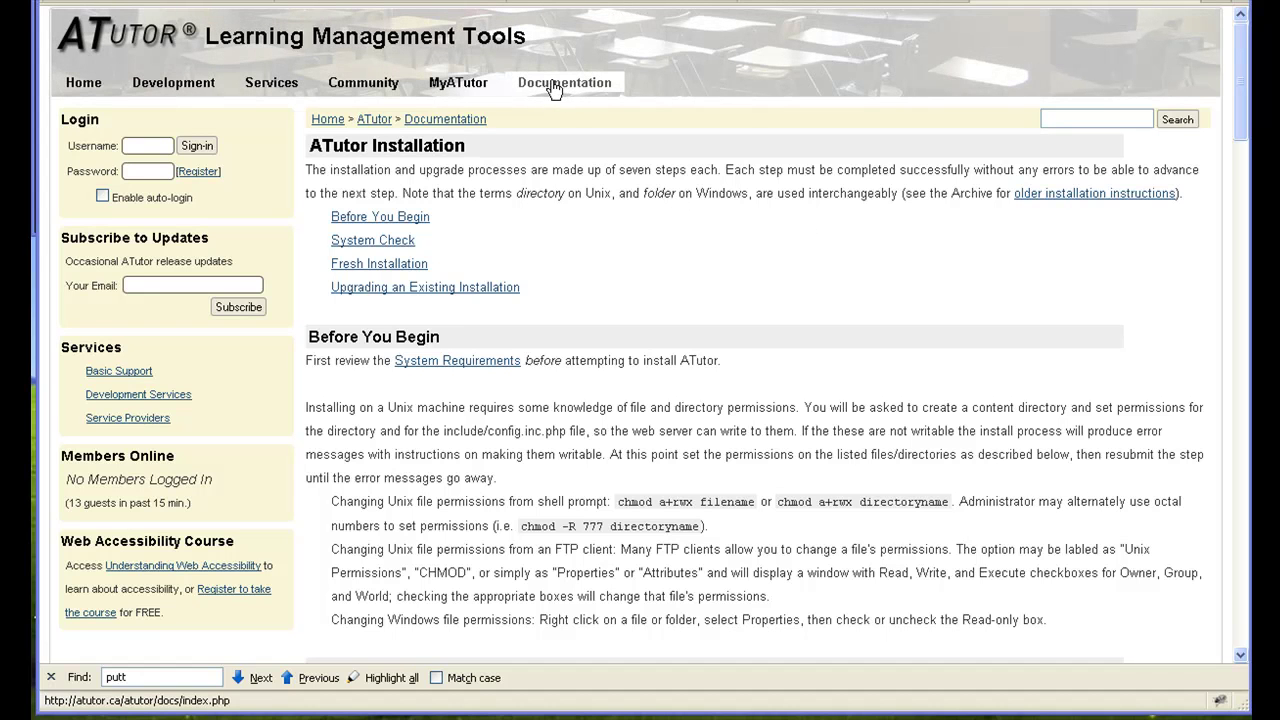
right_click(614, 187)
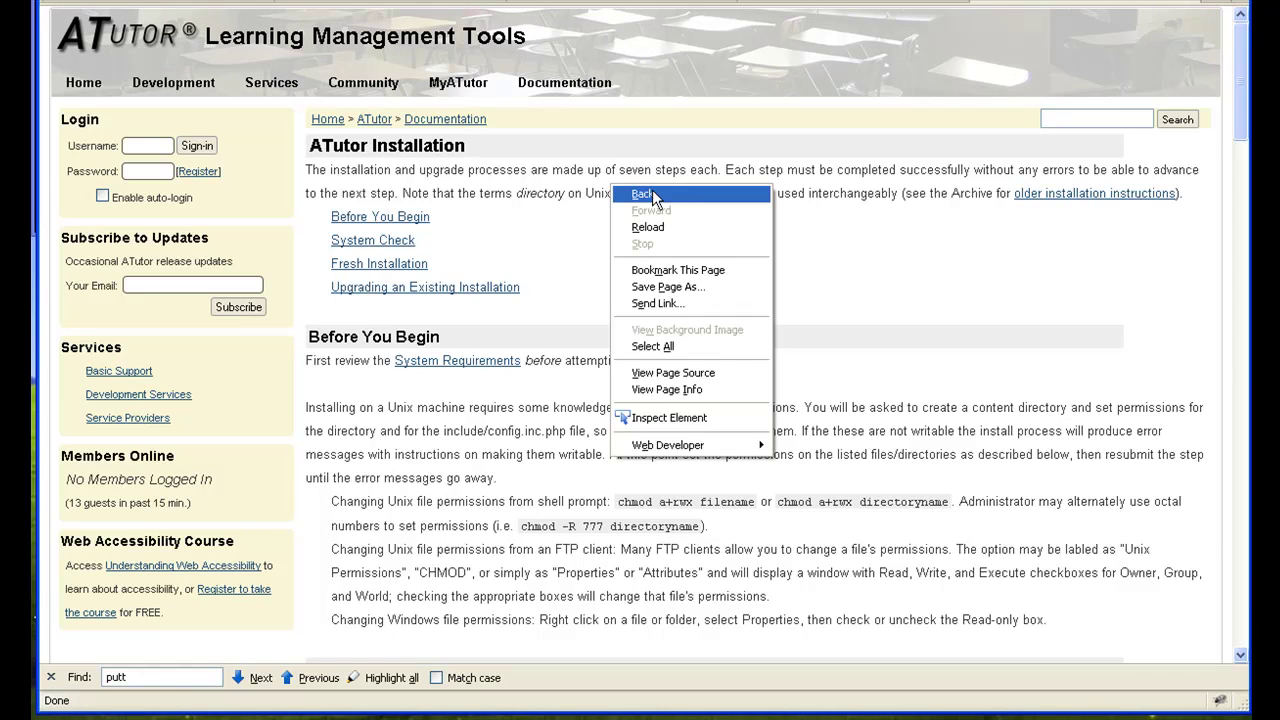
Return to the atutor.ca page and save the ATutor 2.0.2 package to disk
click(651, 194)
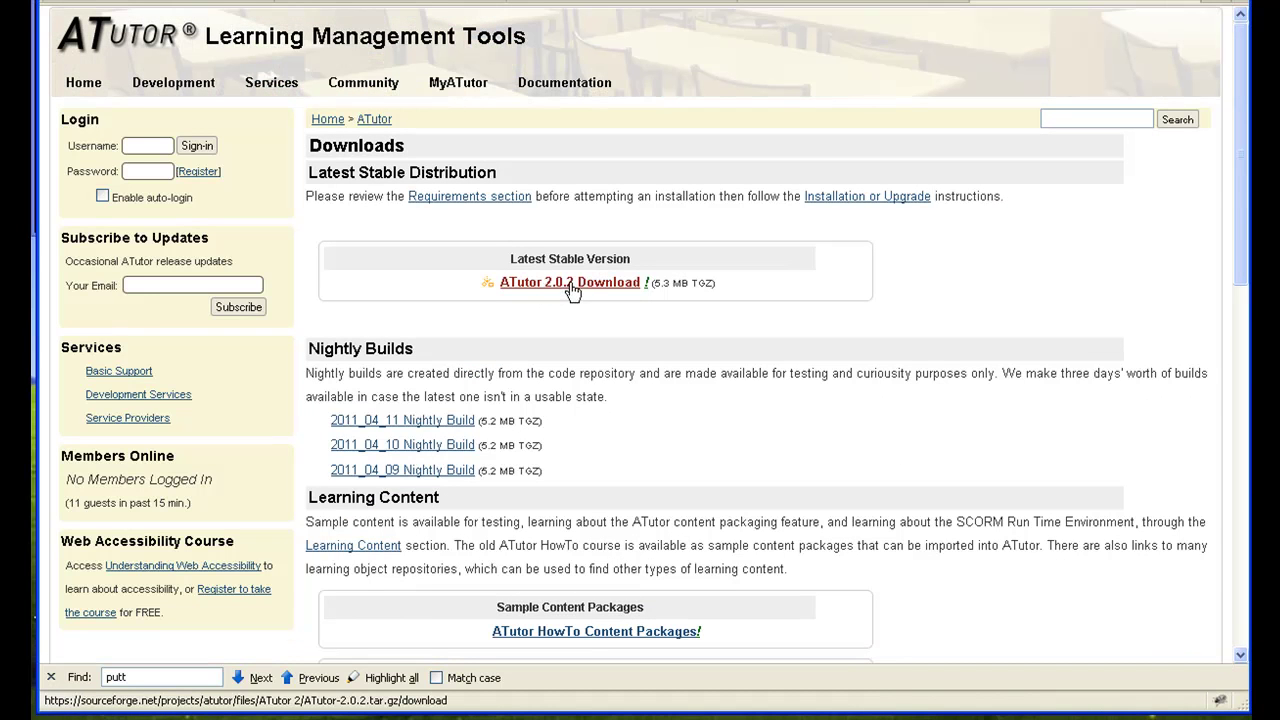
click(551, 286)
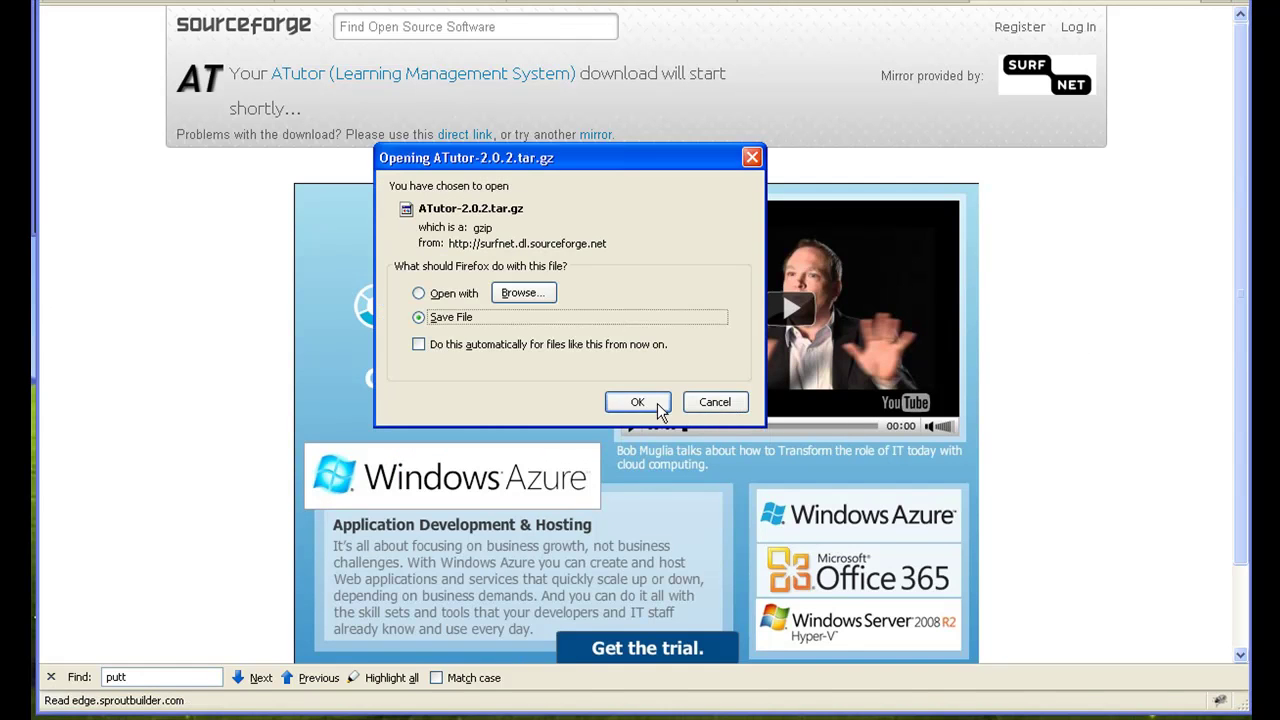
click(636, 403)
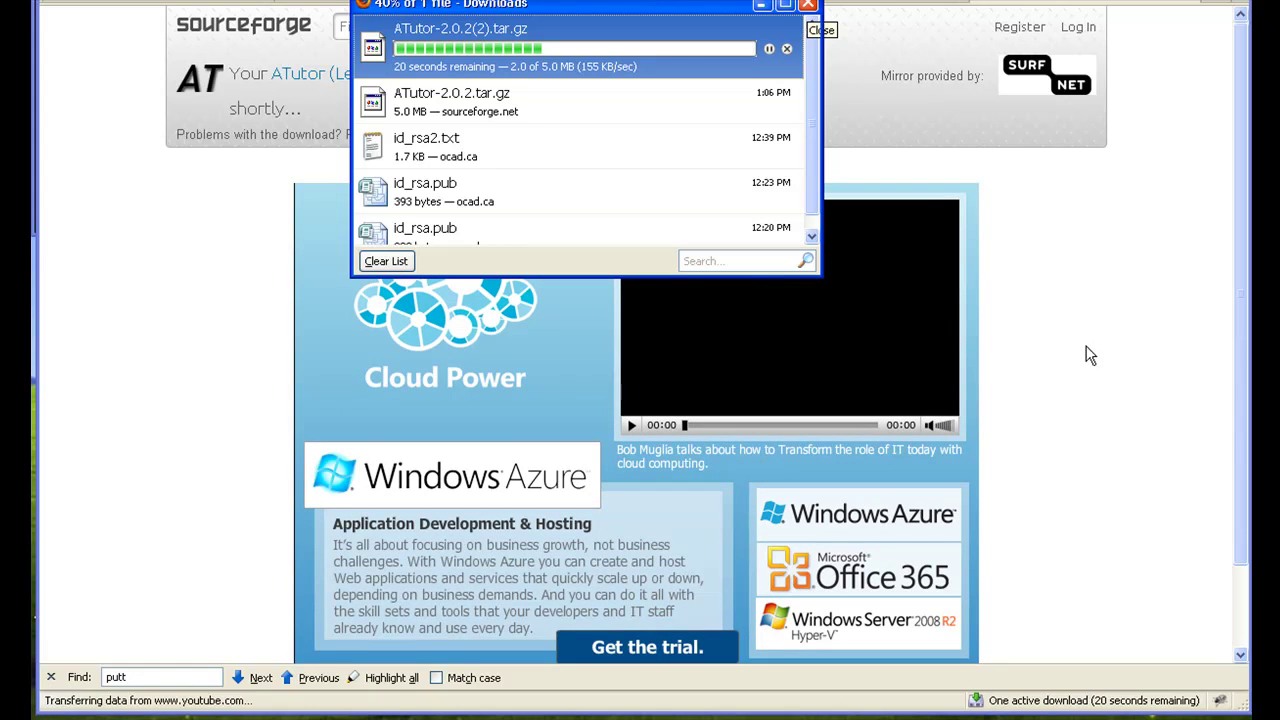
Copy ATutor-2.0.2.tar.gz from Downloads to the remote installdemo folder in WinSCP
click(1080, 310)
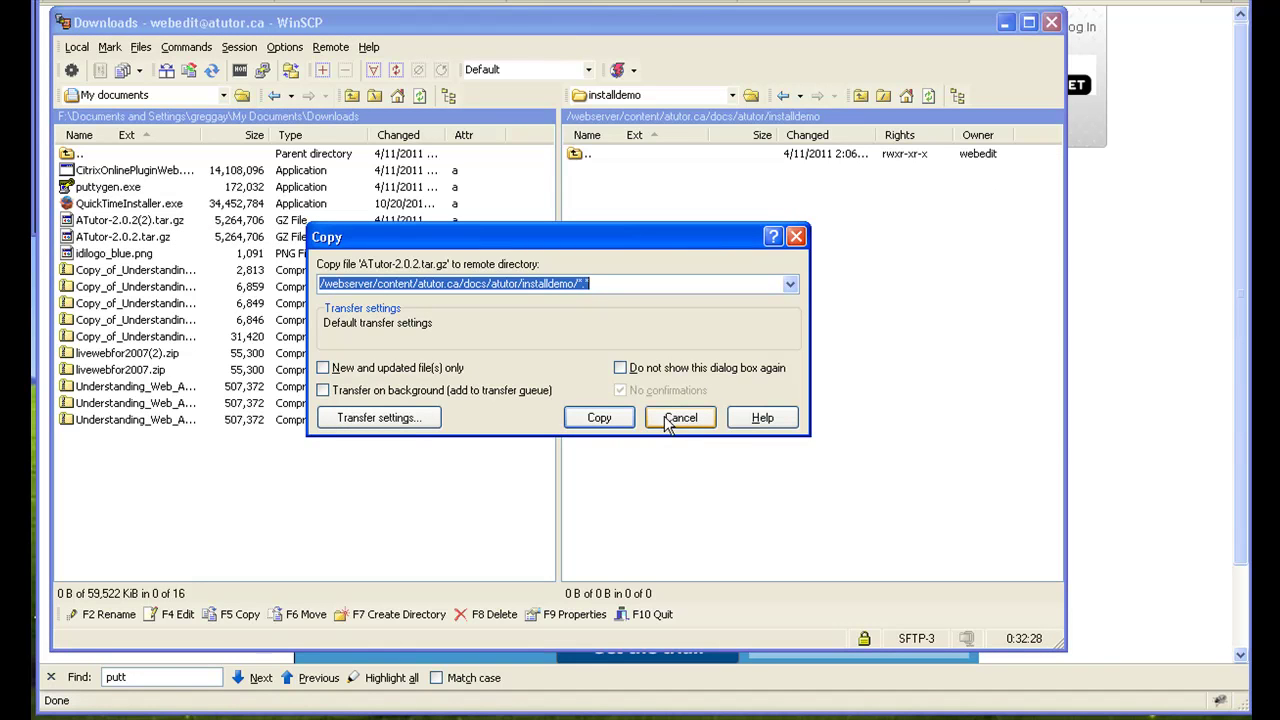
click(611, 418)
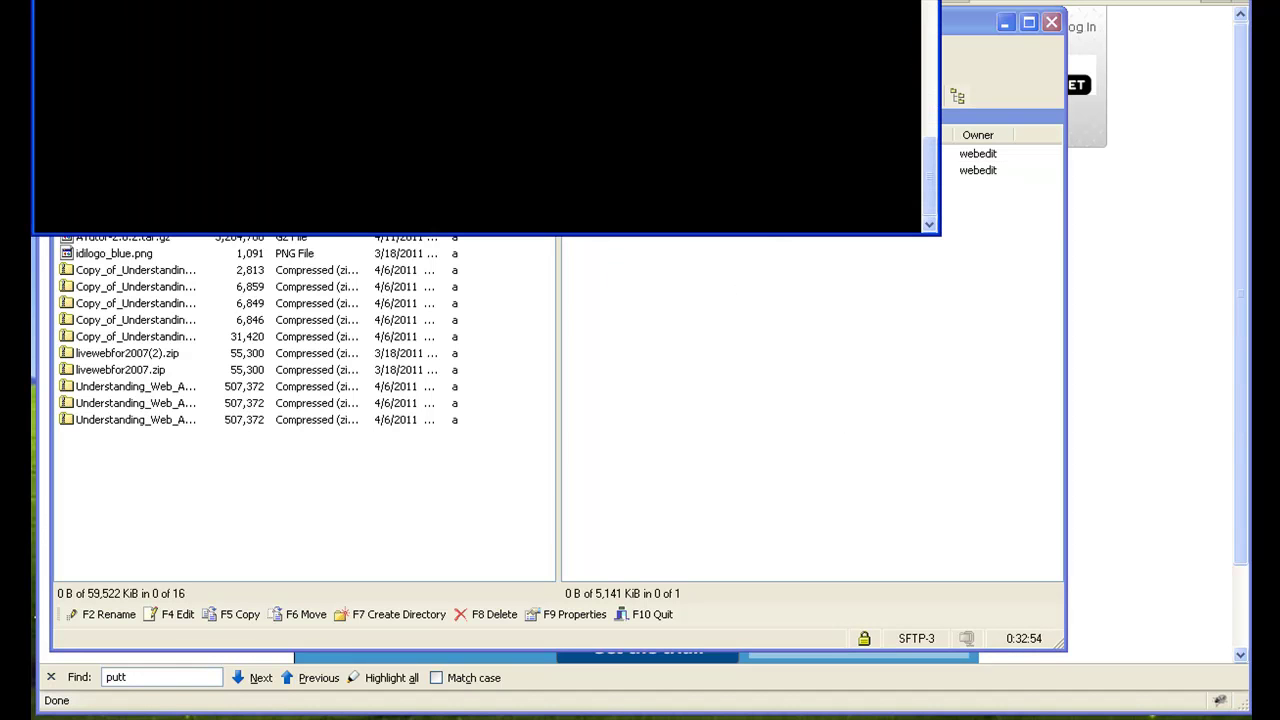
List the installdemo folder in PuTTY and extract ATutor-2.0.2.tar.gz with tar xzvf
drag(600, 2, 618, 72)
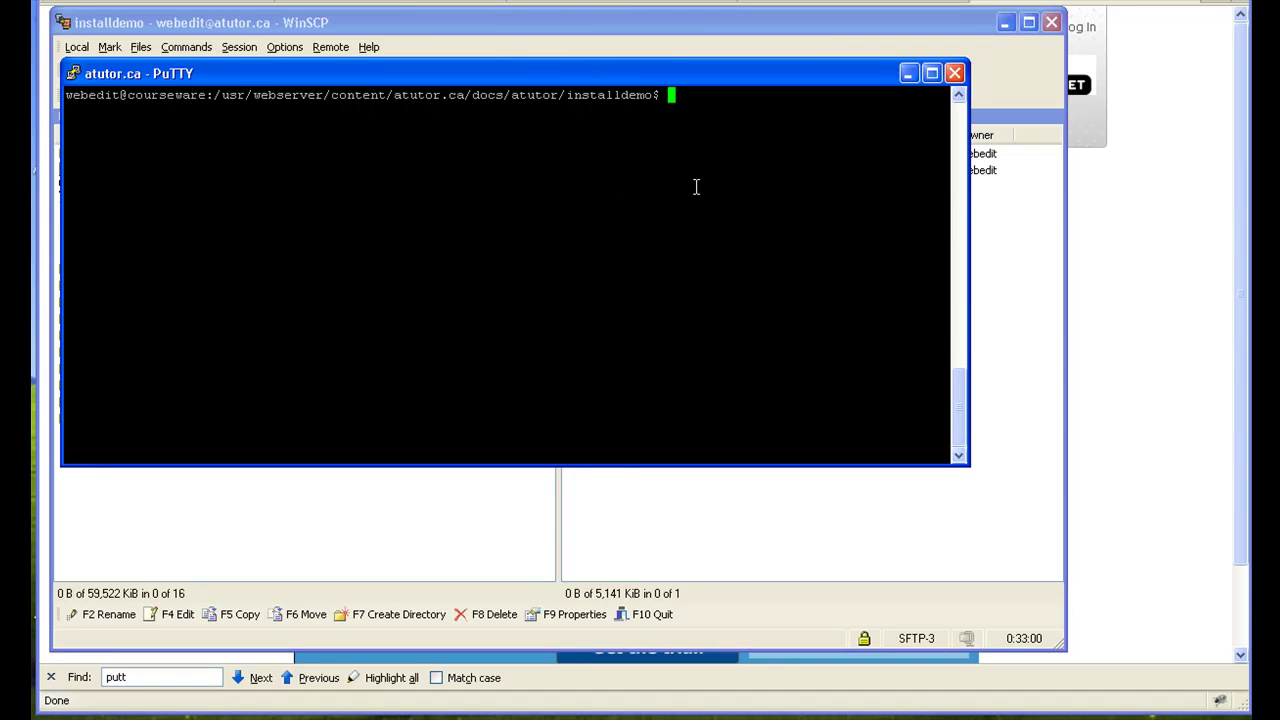
text(ls)
key(Return)
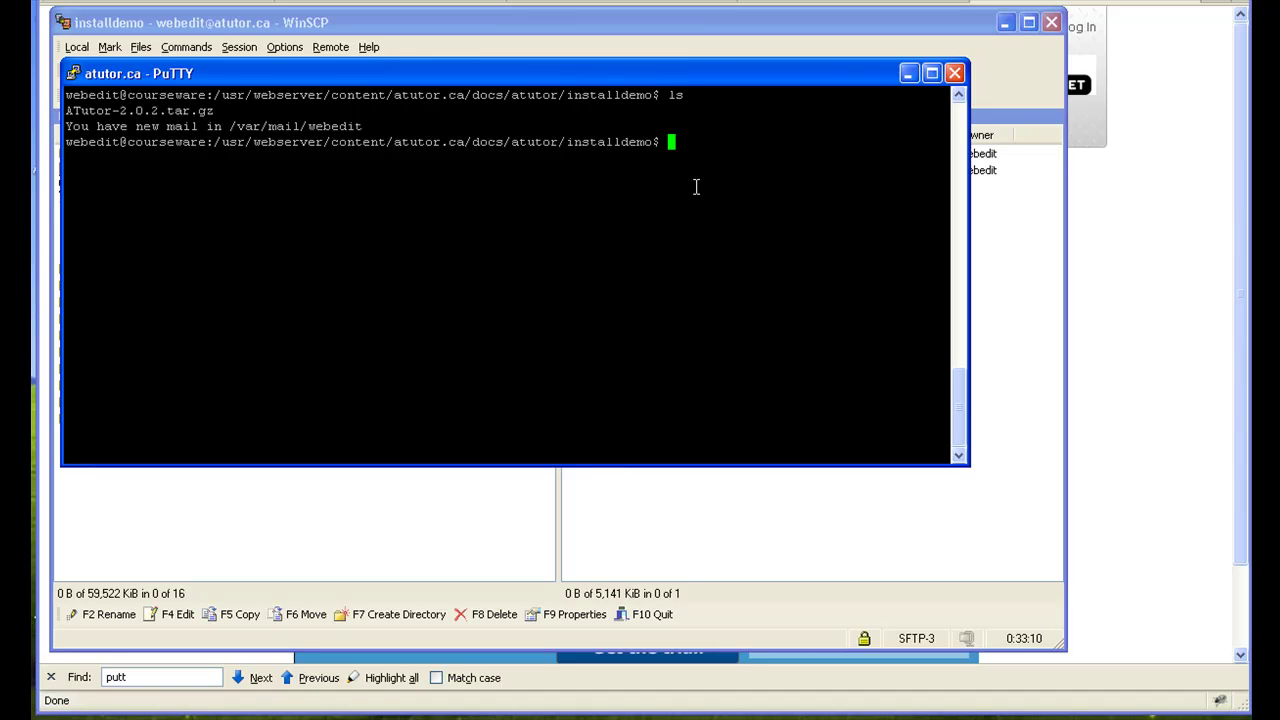
text(tar )
text(xz)
text(vf)
text( AT)
key(Tab)
key(Return)
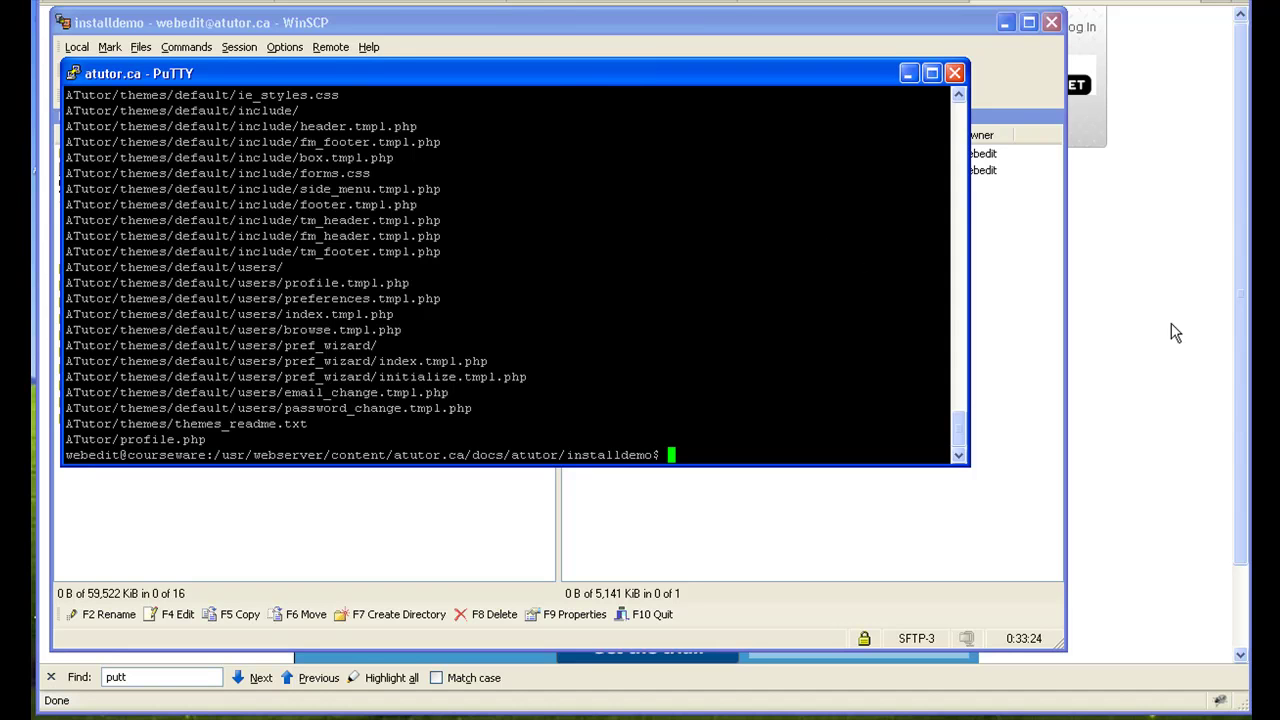
Load atutor.ca/atutor/installdemo in Firefox to see the archive and ATutor folder
click(1155, 275)
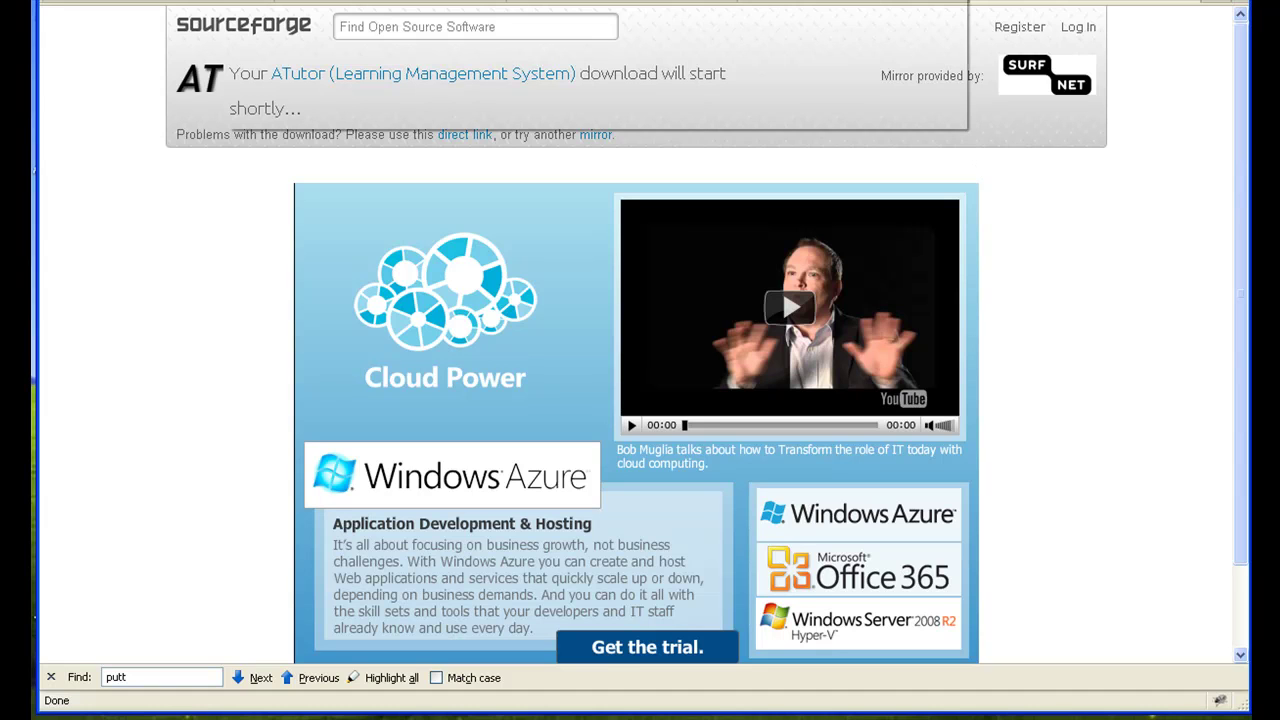
text(atutor)
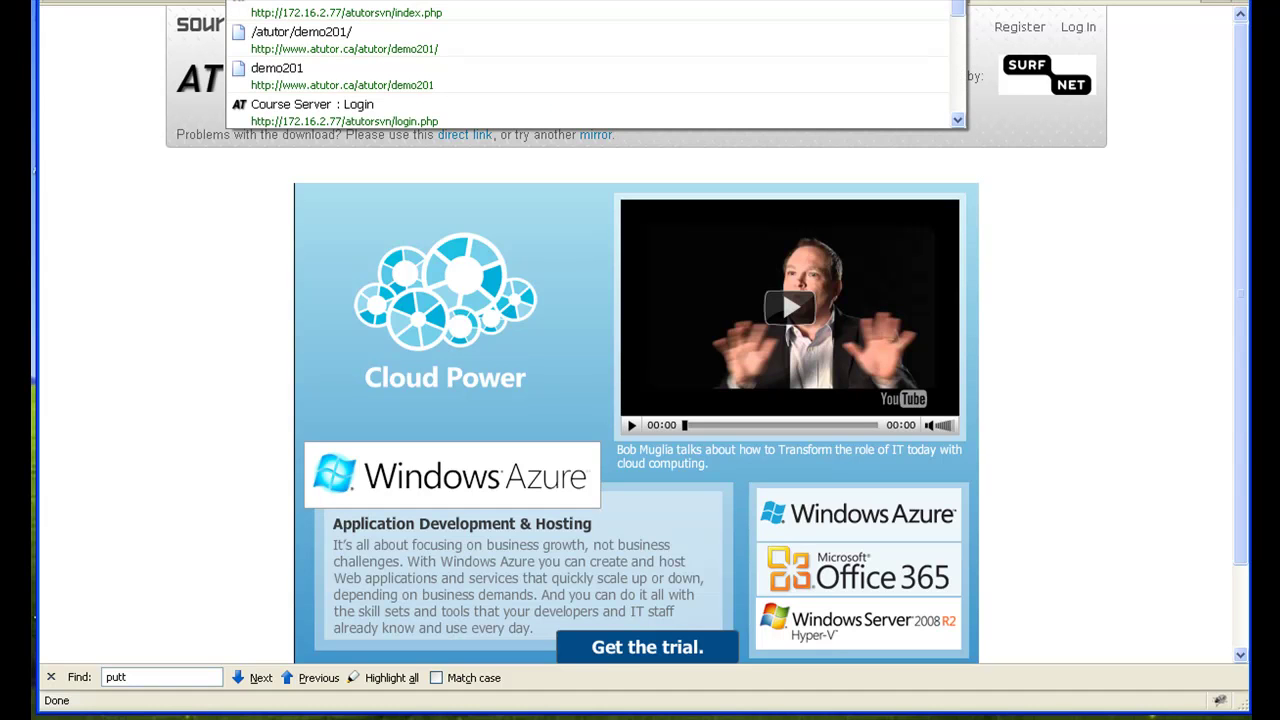
text(.ca/a)
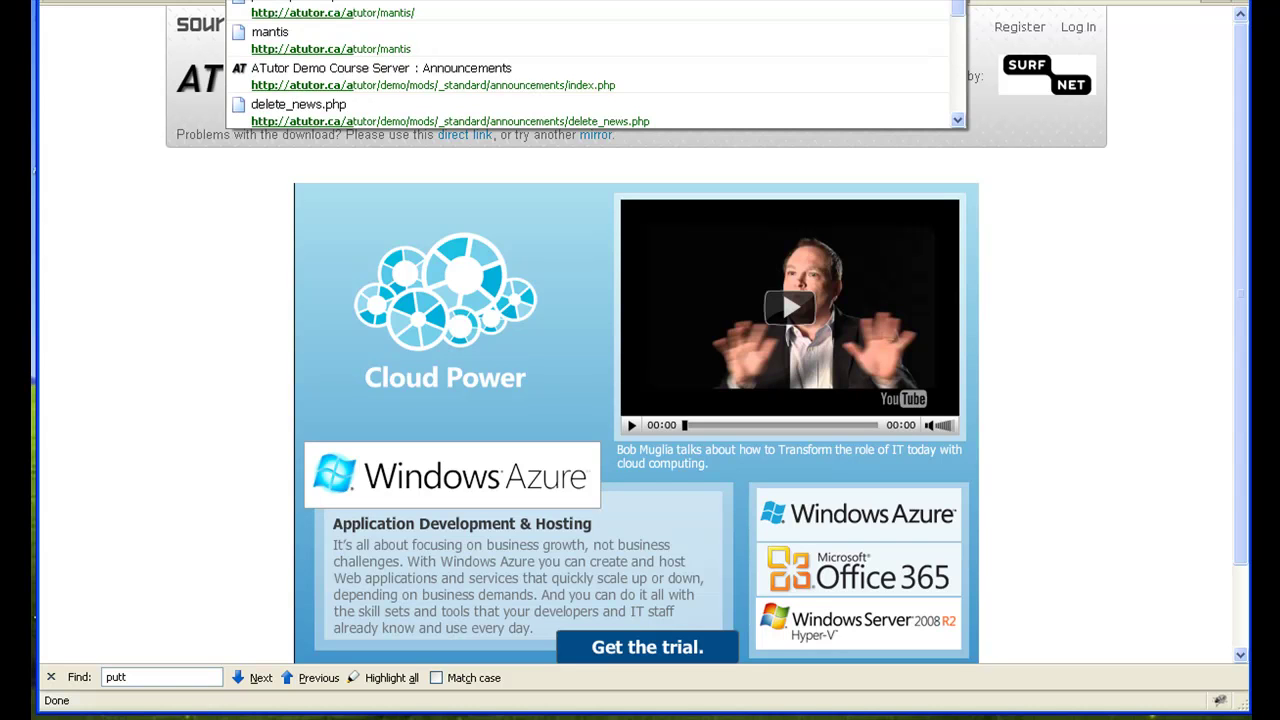
text(tu)
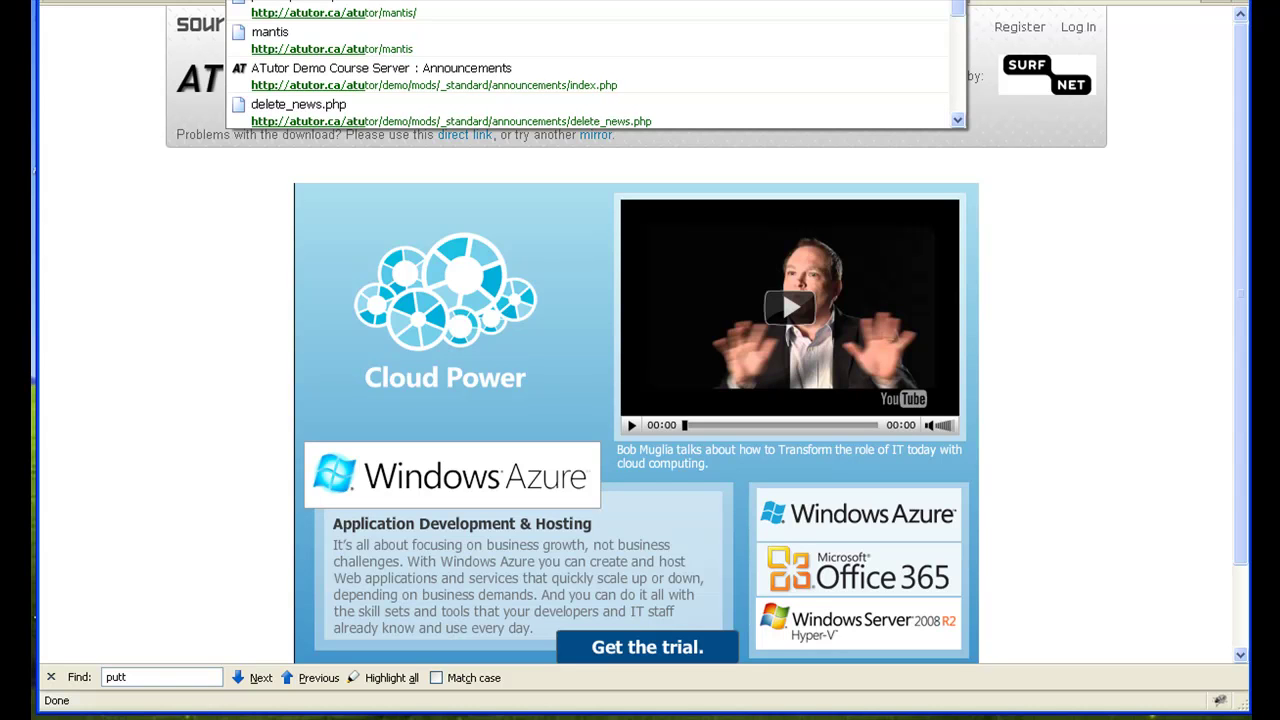
key(Escape)
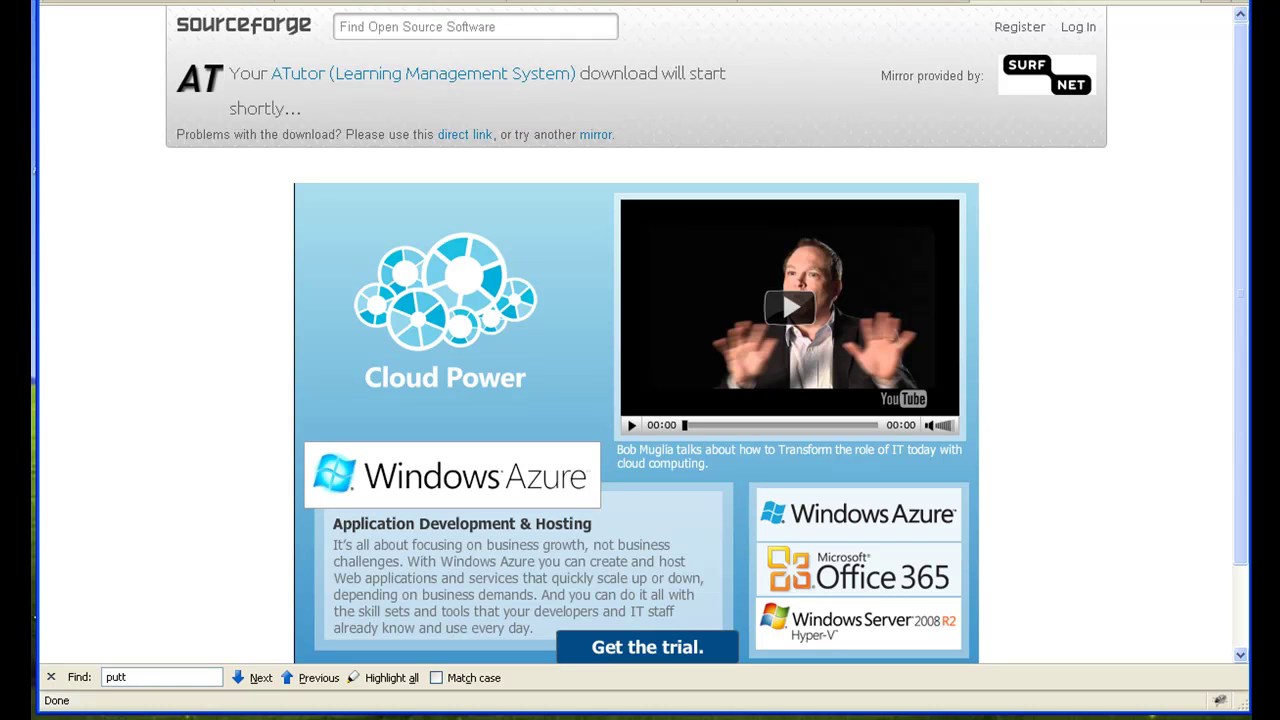
text(tor/)
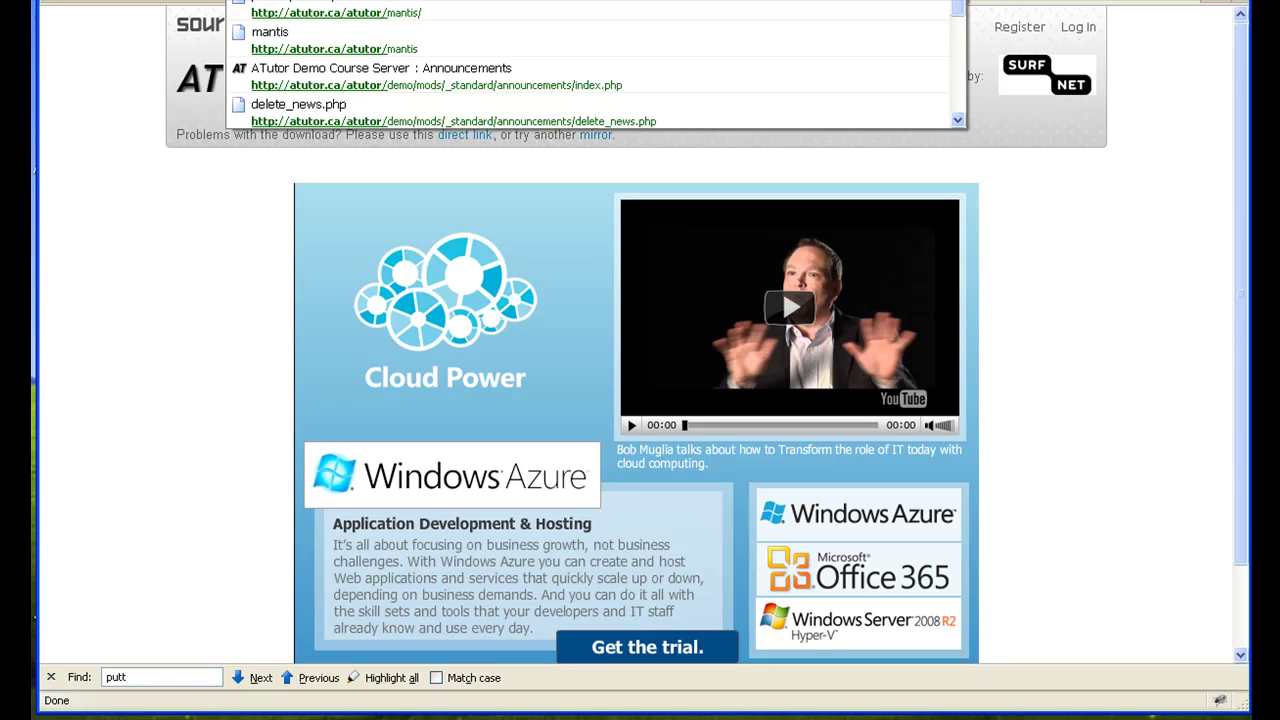
key(Escape)
key(Return)
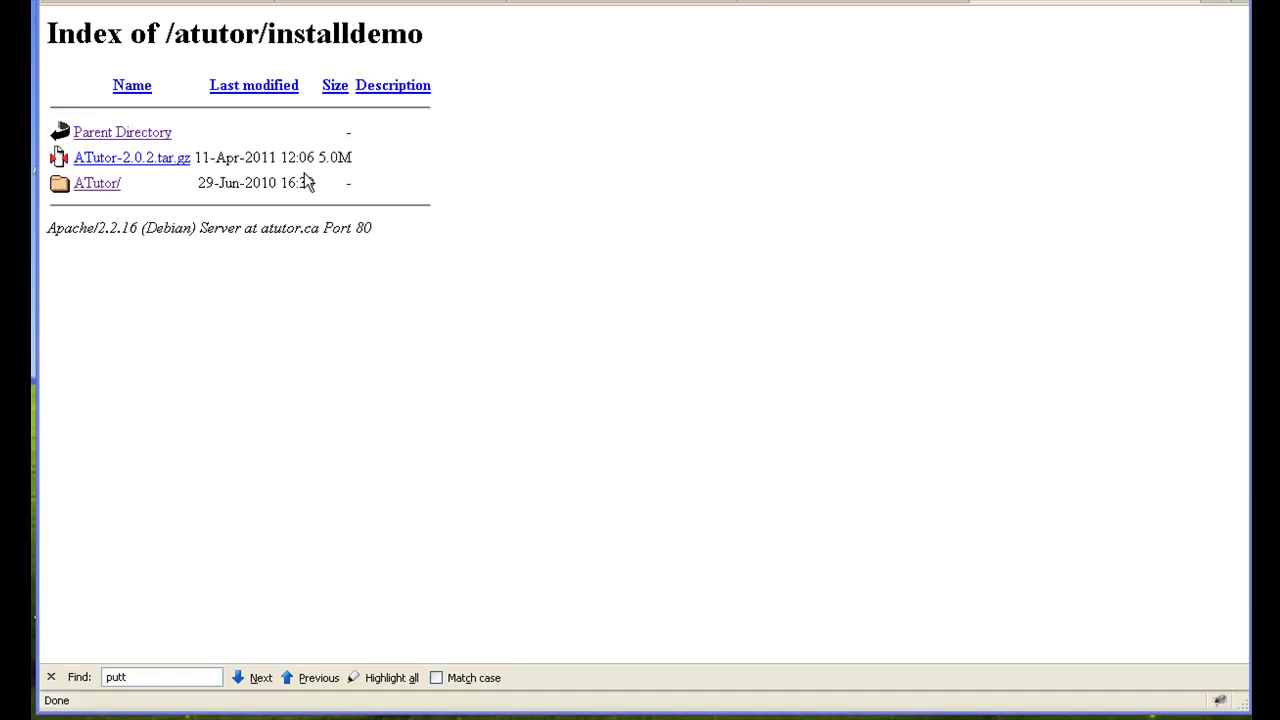
Open the ATutor/ folder, continue to installation, and scroll through the passing requirements table
click(97, 186)
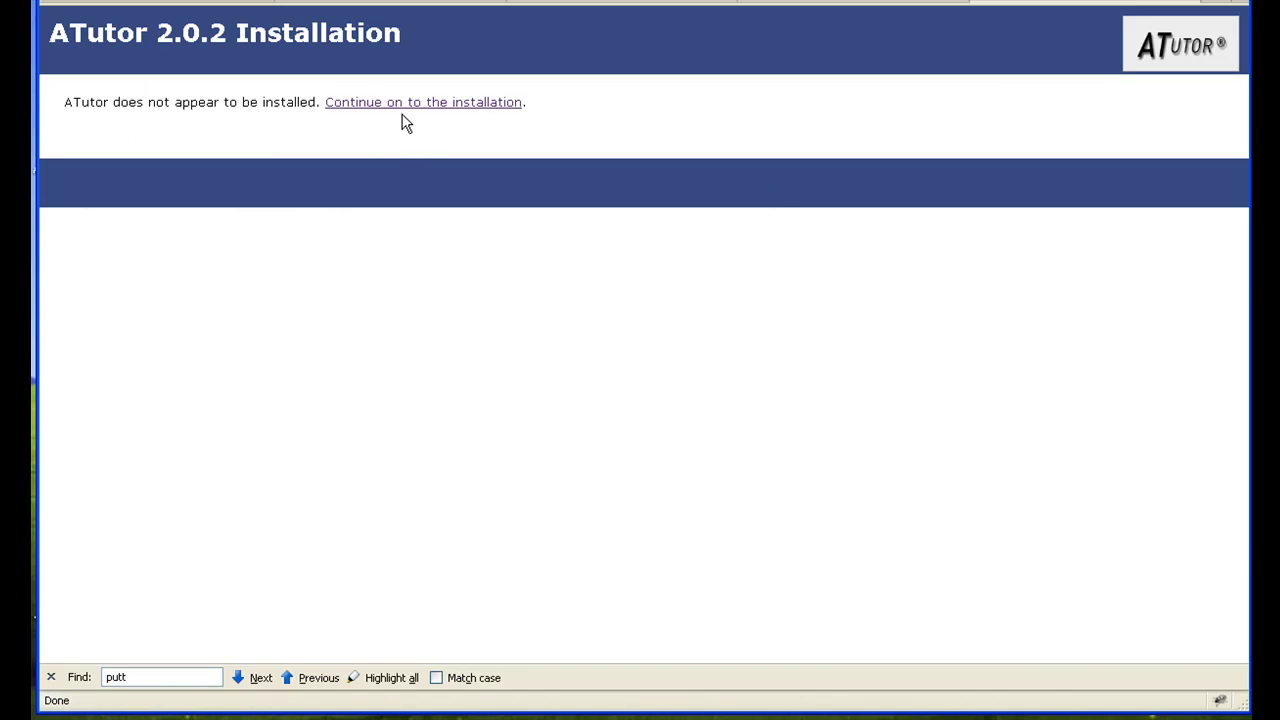
click(449, 104)
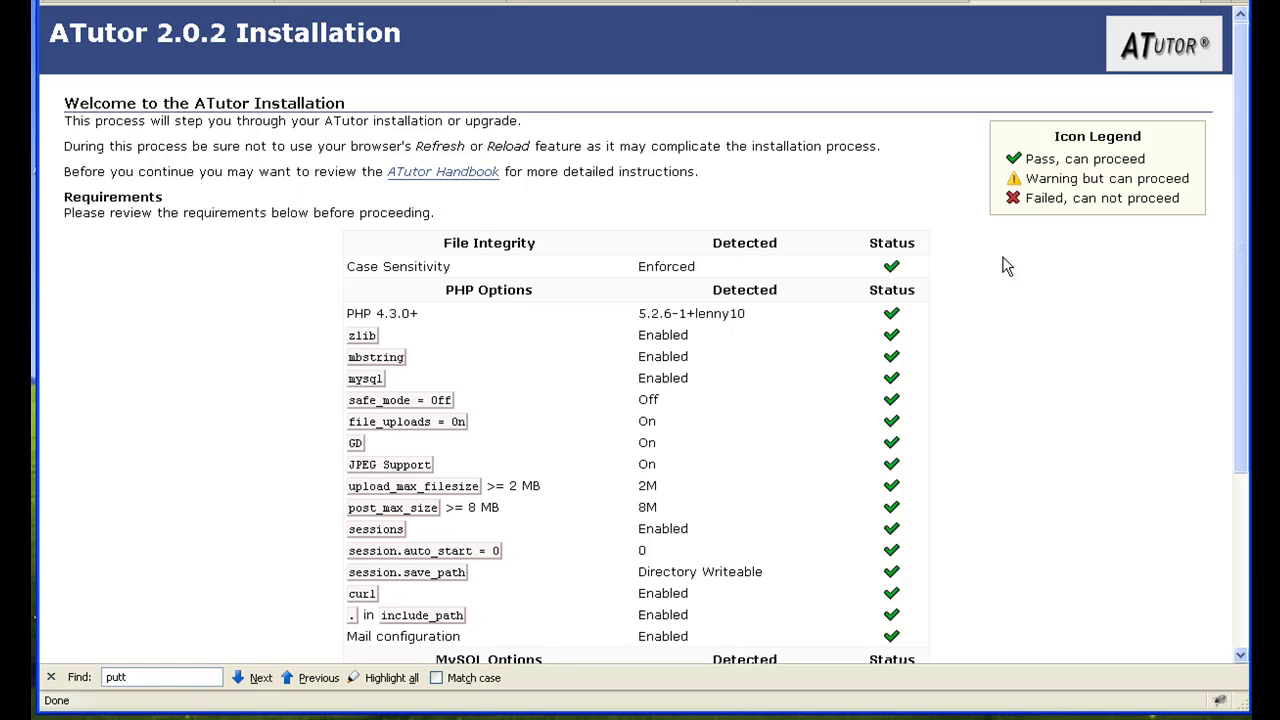
mouse_move(1088, 196)
mouse_down()
mouse_move(1008, 204)
mouse_move(1090, 215)
mouse_up()
click(1075, 217)
click(1090, 215)
scroll(1018, 320, down, 2)
scroll(1030, 350, down, 3)
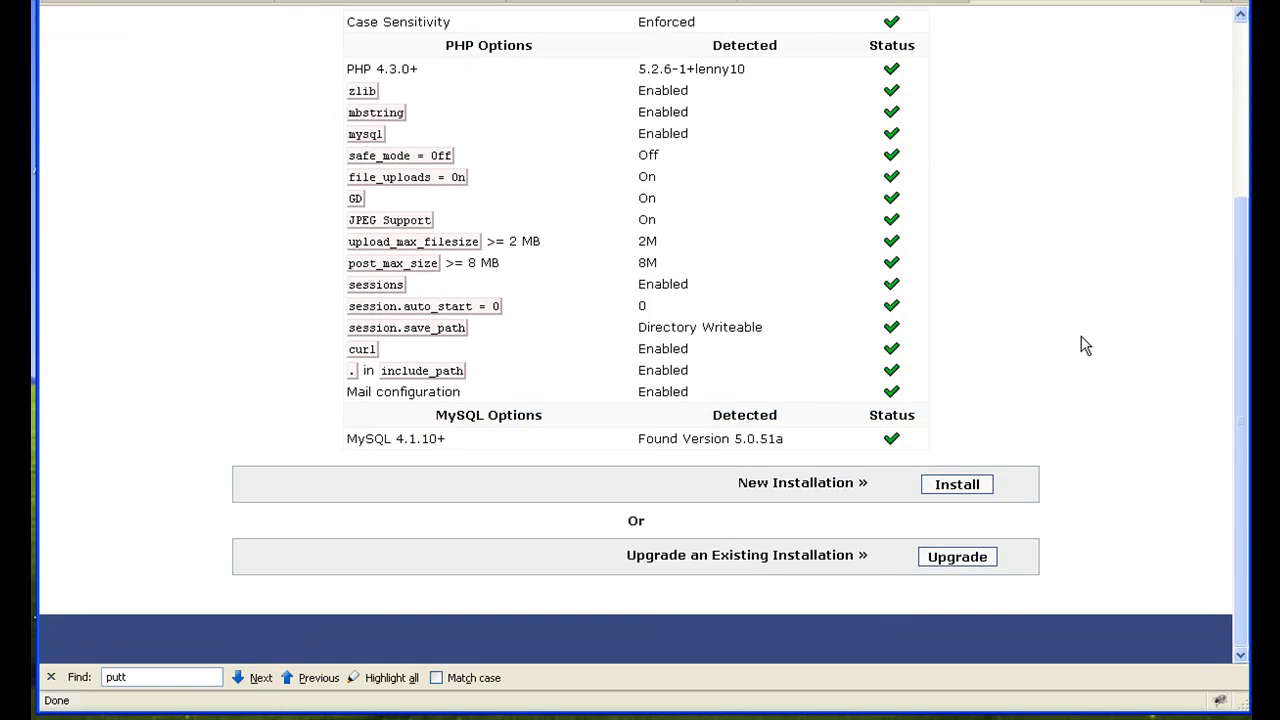
Choose Install next to New Installation to reach the Terms of Use
click(952, 486)
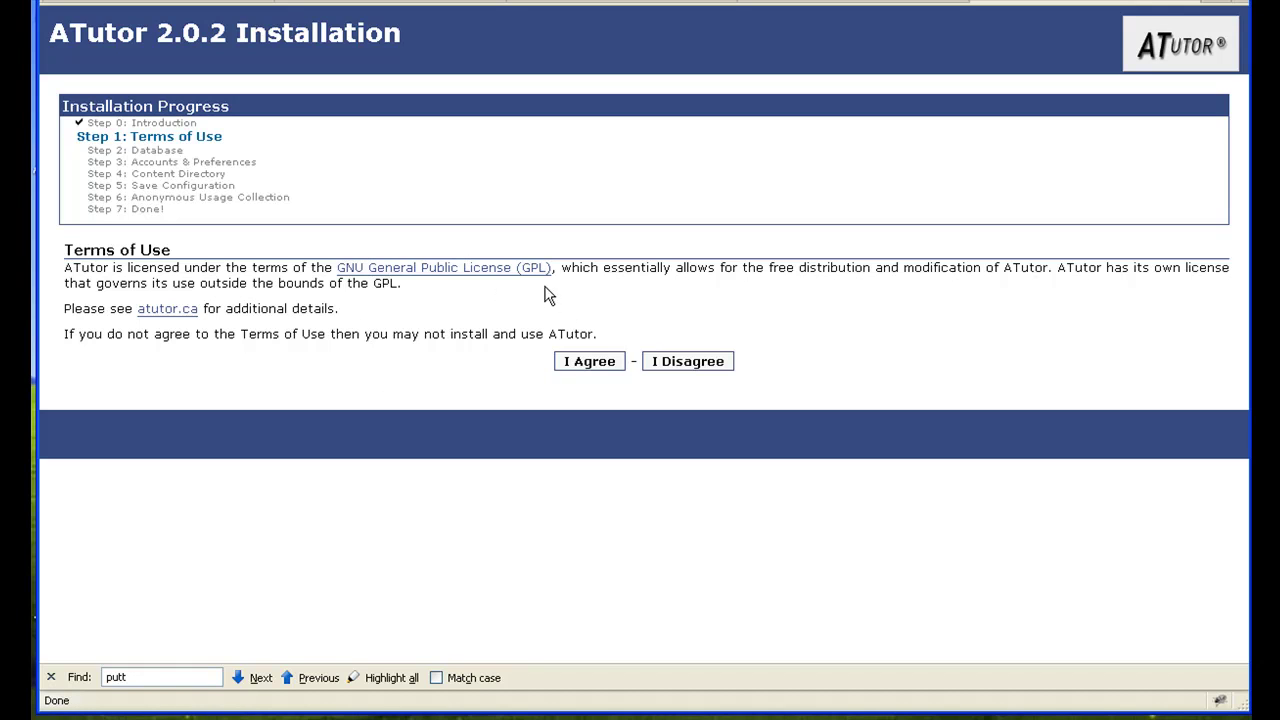
click(620, 362)
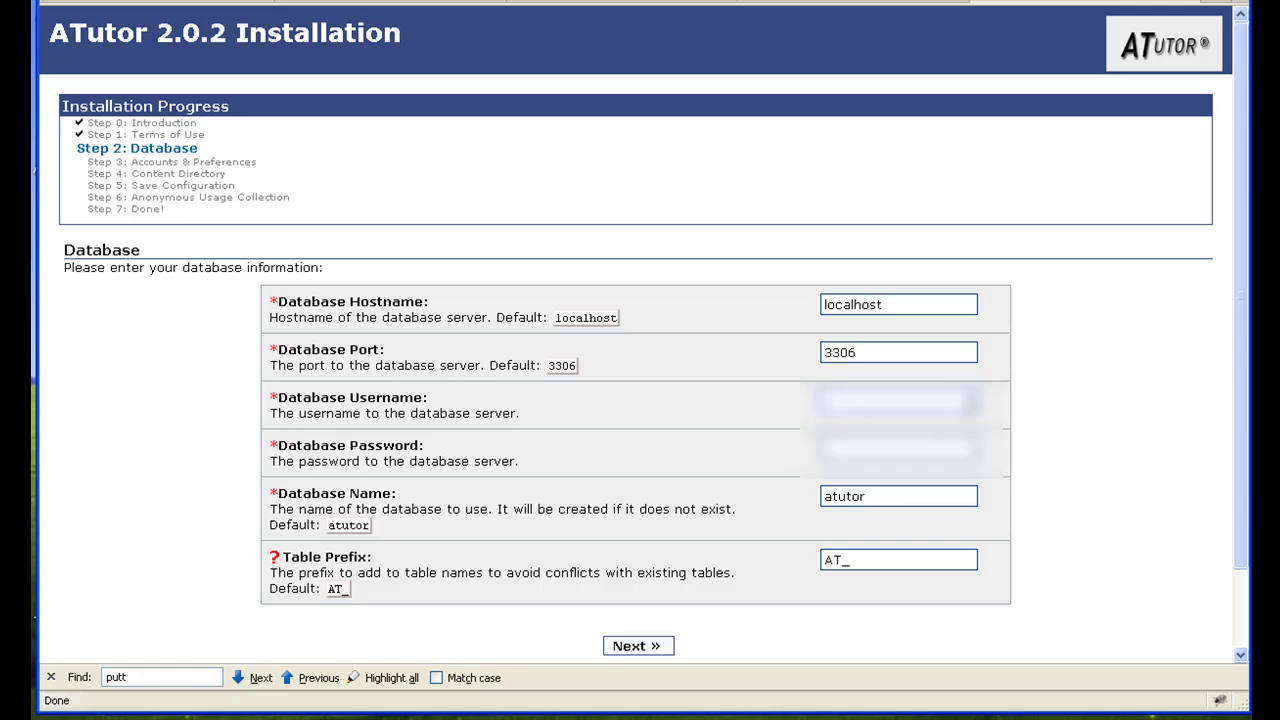
text(root)
key(Tab)
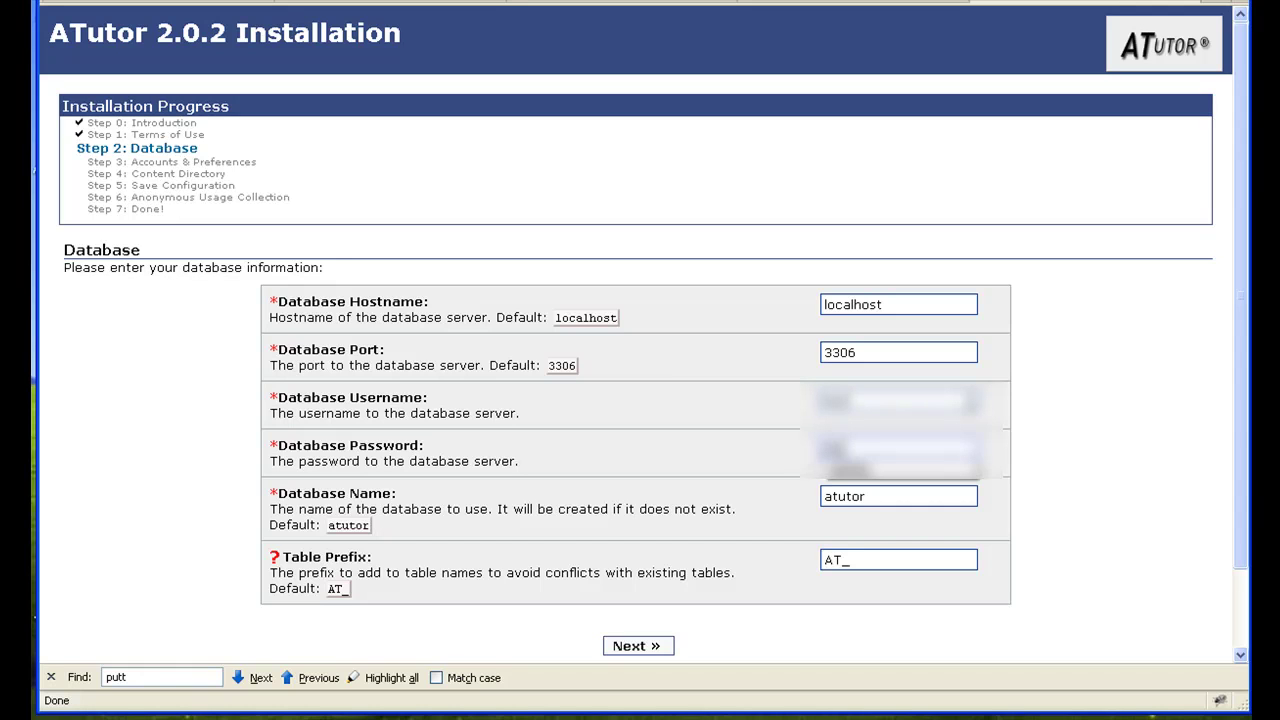
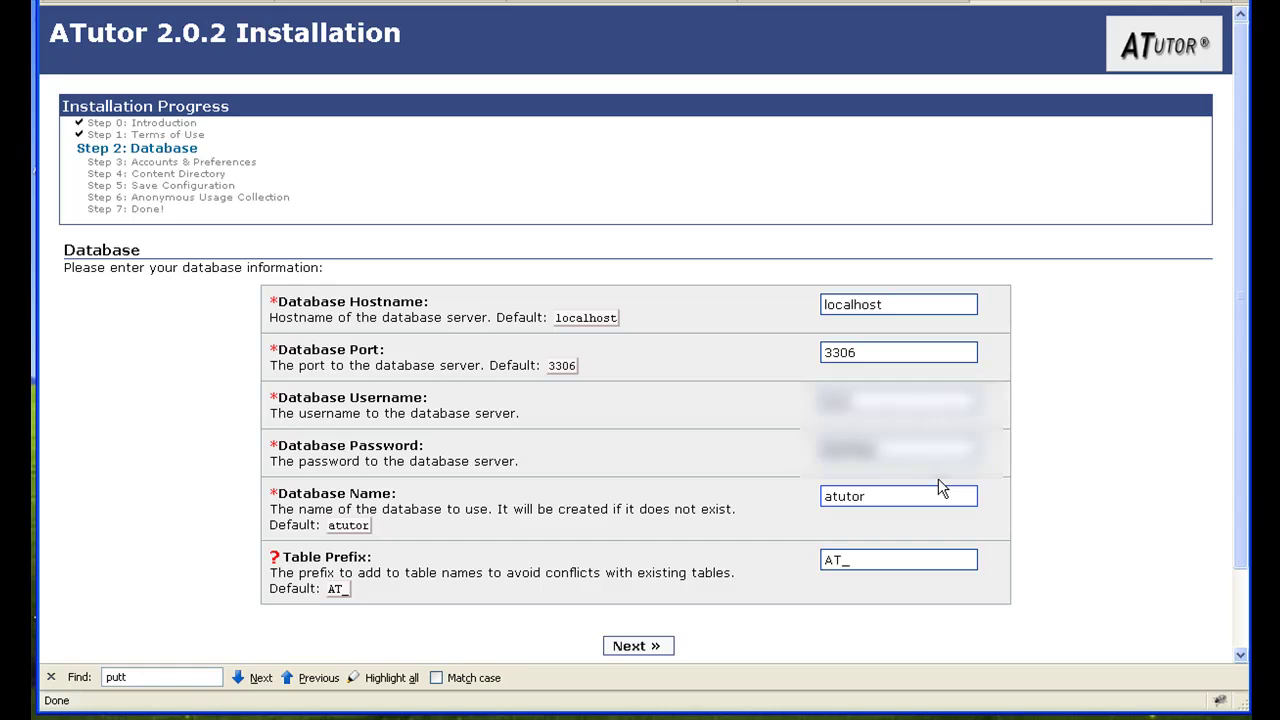
Submit the database settings and scroll through the AT_ table creation log
click(628, 648)
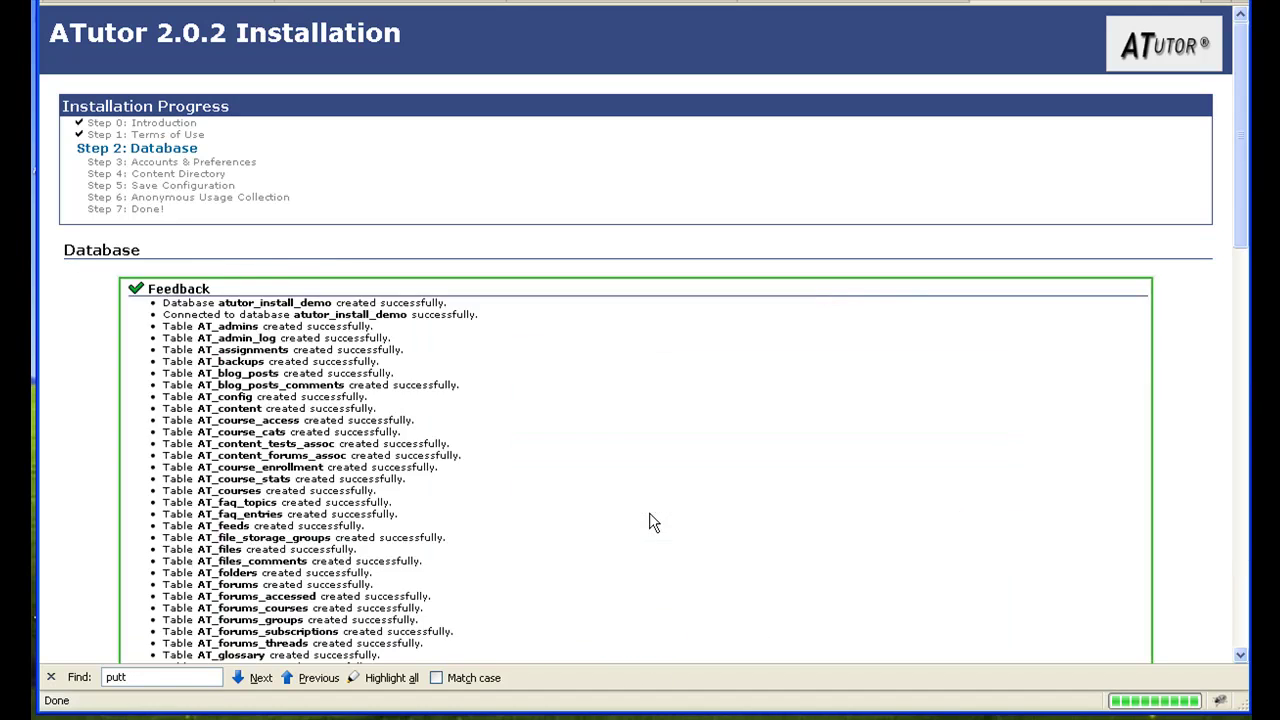
scroll(669, 470, down, 5)
scroll(669, 463, down, 2)
scroll(668, 400, down, 2)
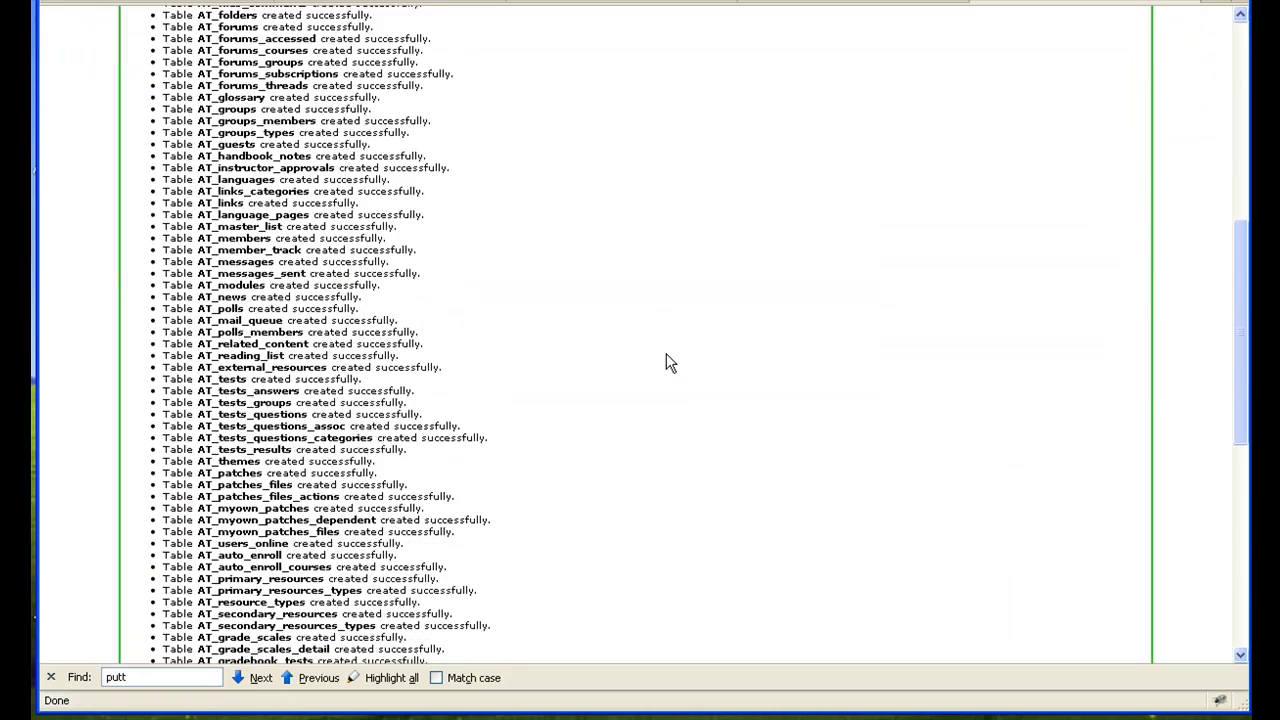
scroll(666, 353, down, 5)
scroll(668, 355, down, 5)
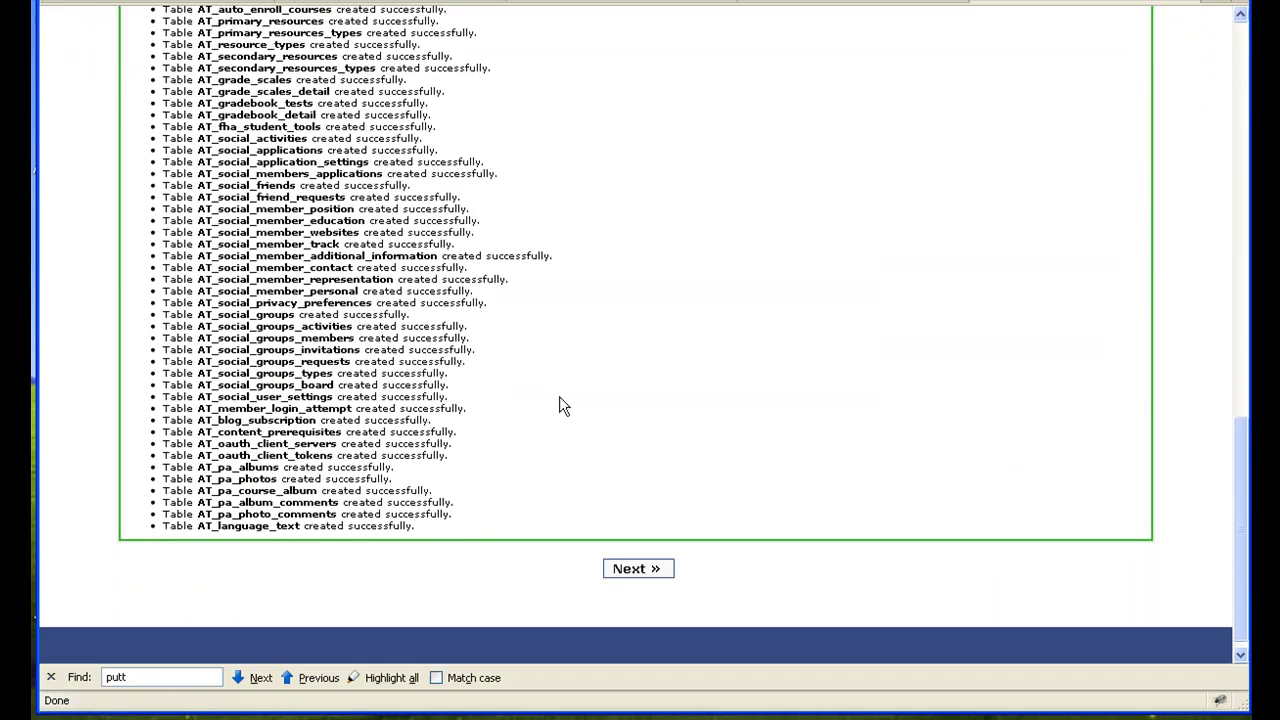
scroll(736, 430, up, 3)
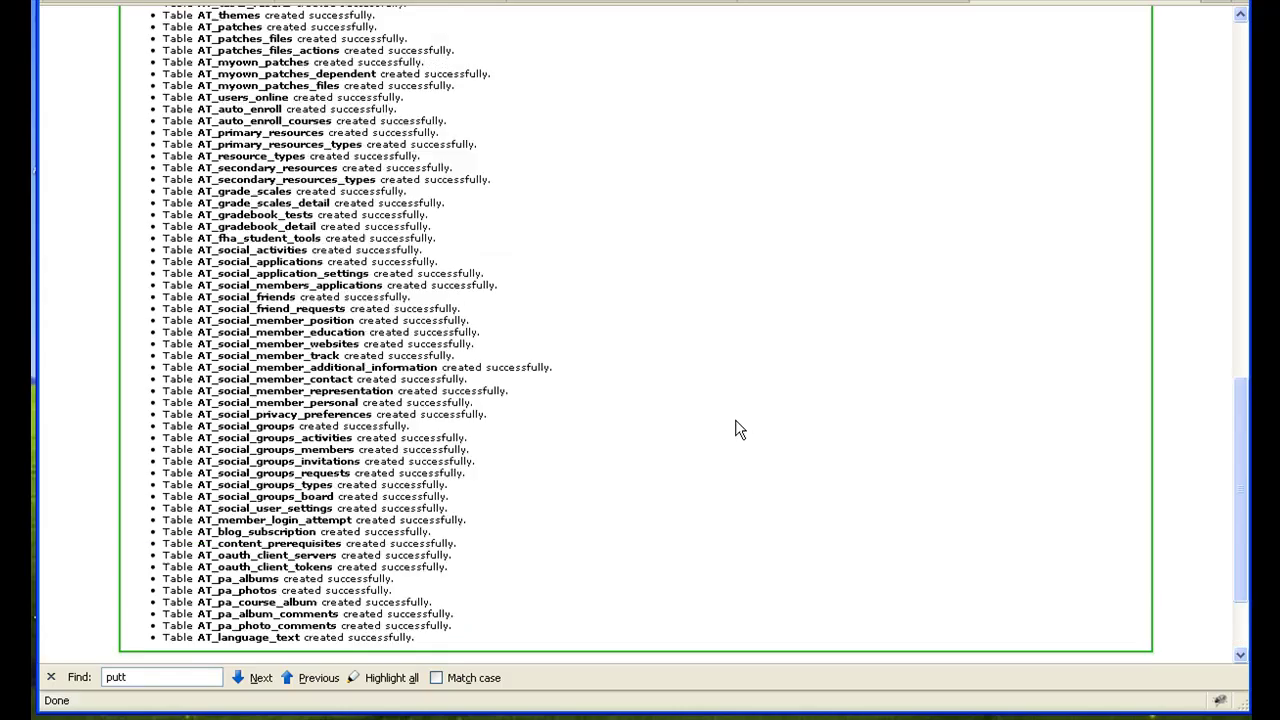
scroll(735, 428, up, 3)
scroll(735, 428, up, 10)
scroll(732, 425, up, 2)
scroll(730, 423, up, 2)
scroll(728, 422, down, 2)
scroll(728, 422, down, 9)
scroll(729, 423, down, 6)
scroll(729, 423, down, 8)
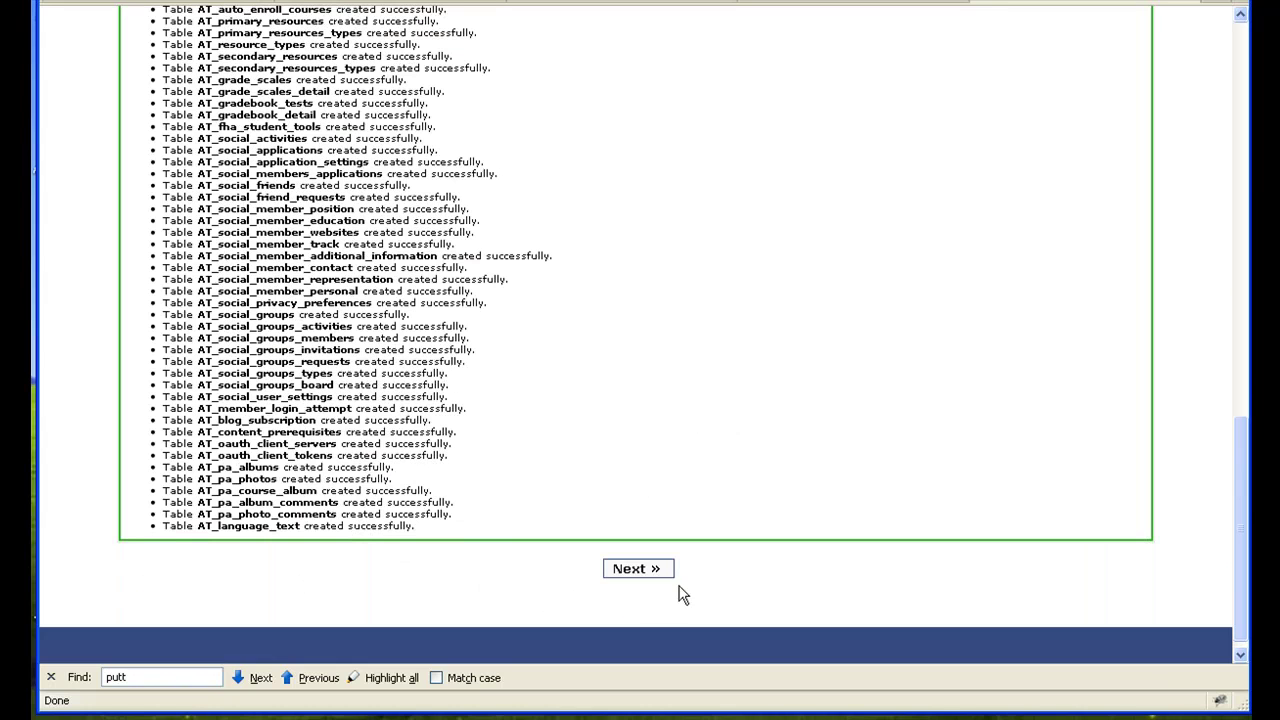
click(632, 578)
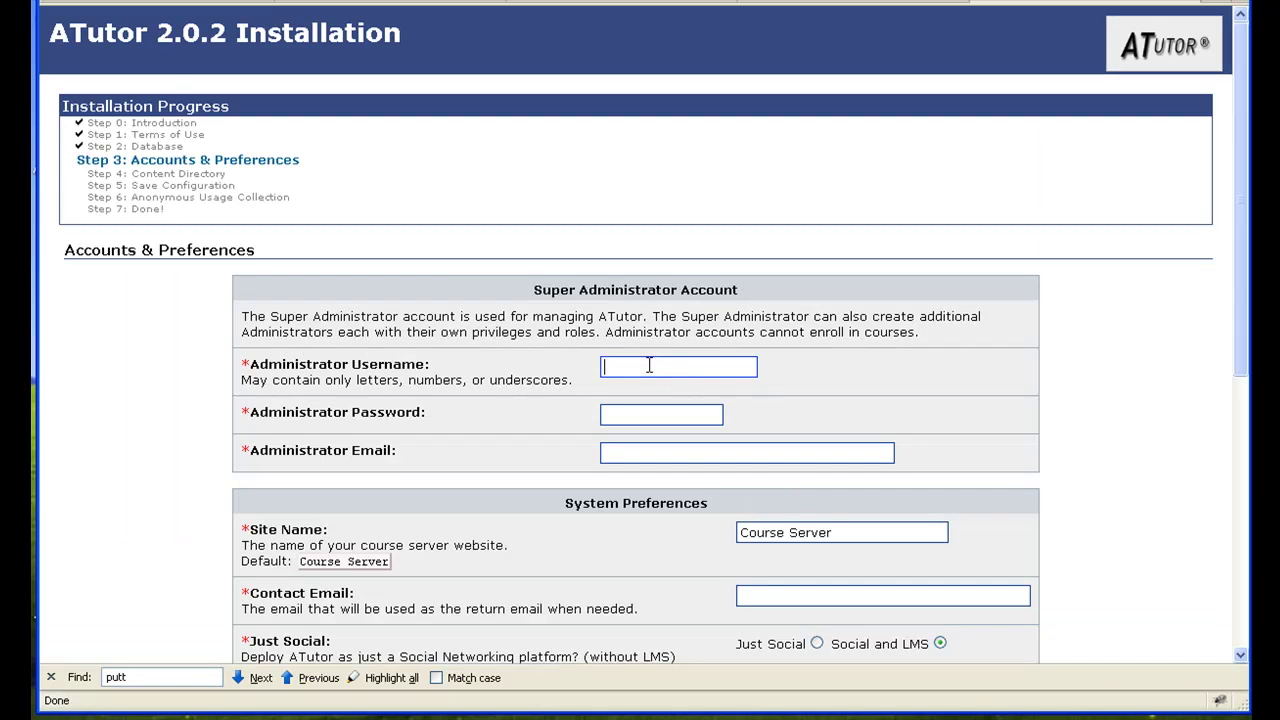
key(Tab)
key(Tab)
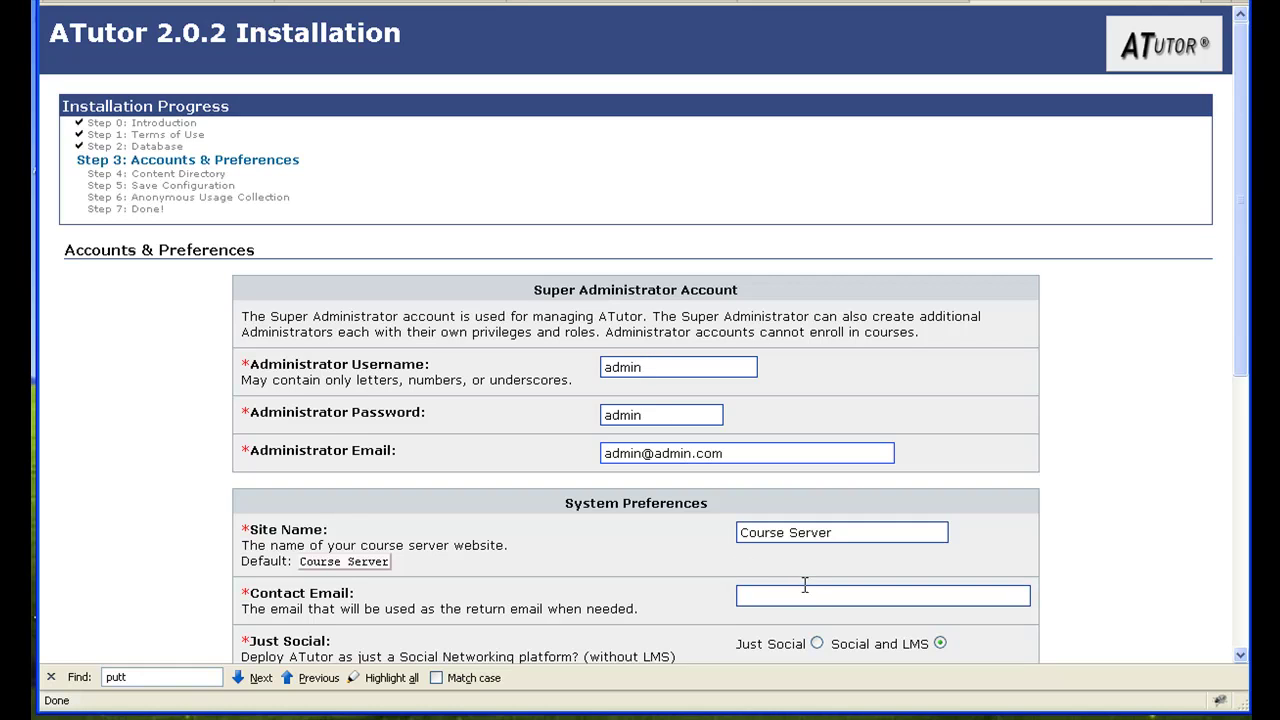
click(781, 596)
scroll(866, 545, down, 4)
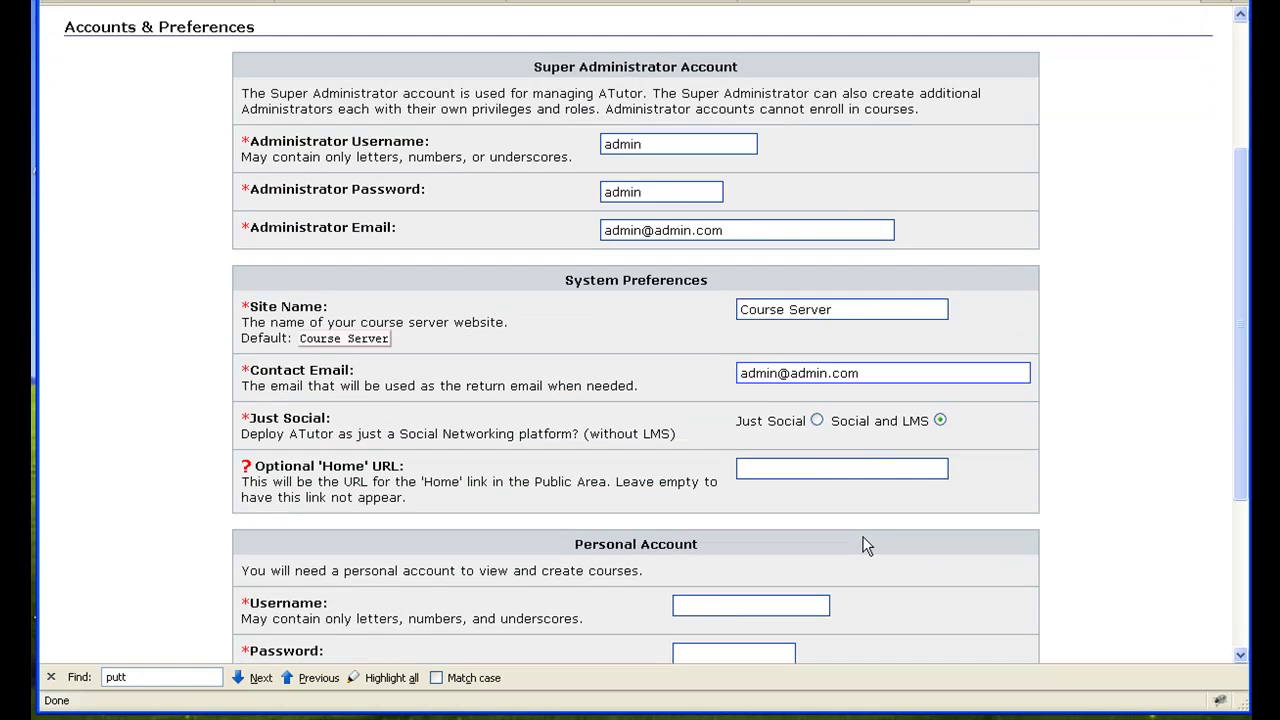
scroll(789, 520, down, 2)
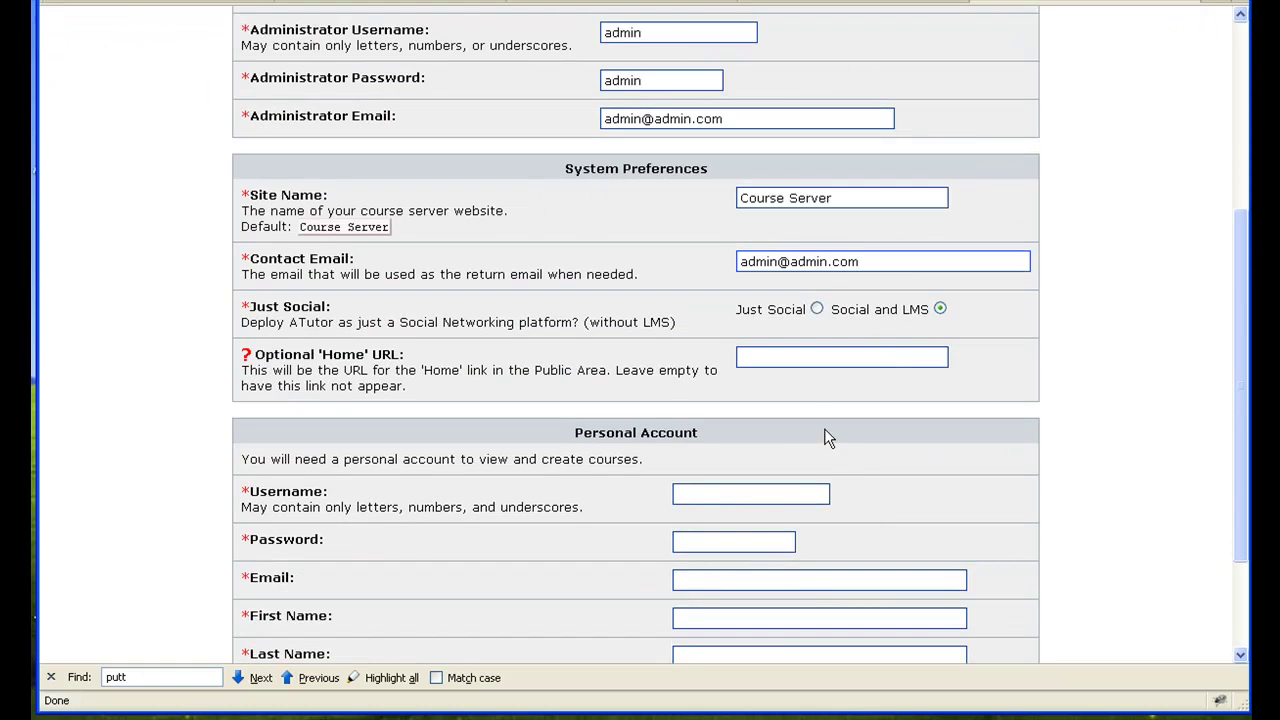
triple_click(710, 490)
click(698, 492)
key(Tab)
key(Tab)
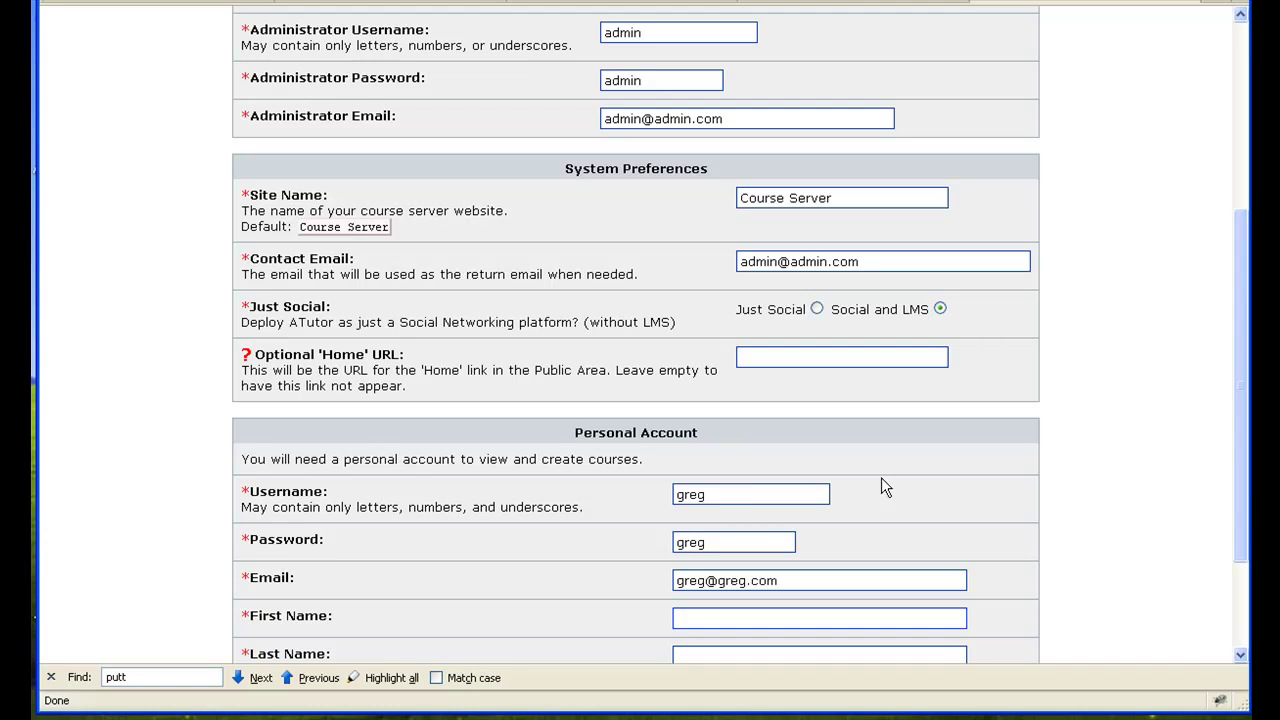
key(Tab)
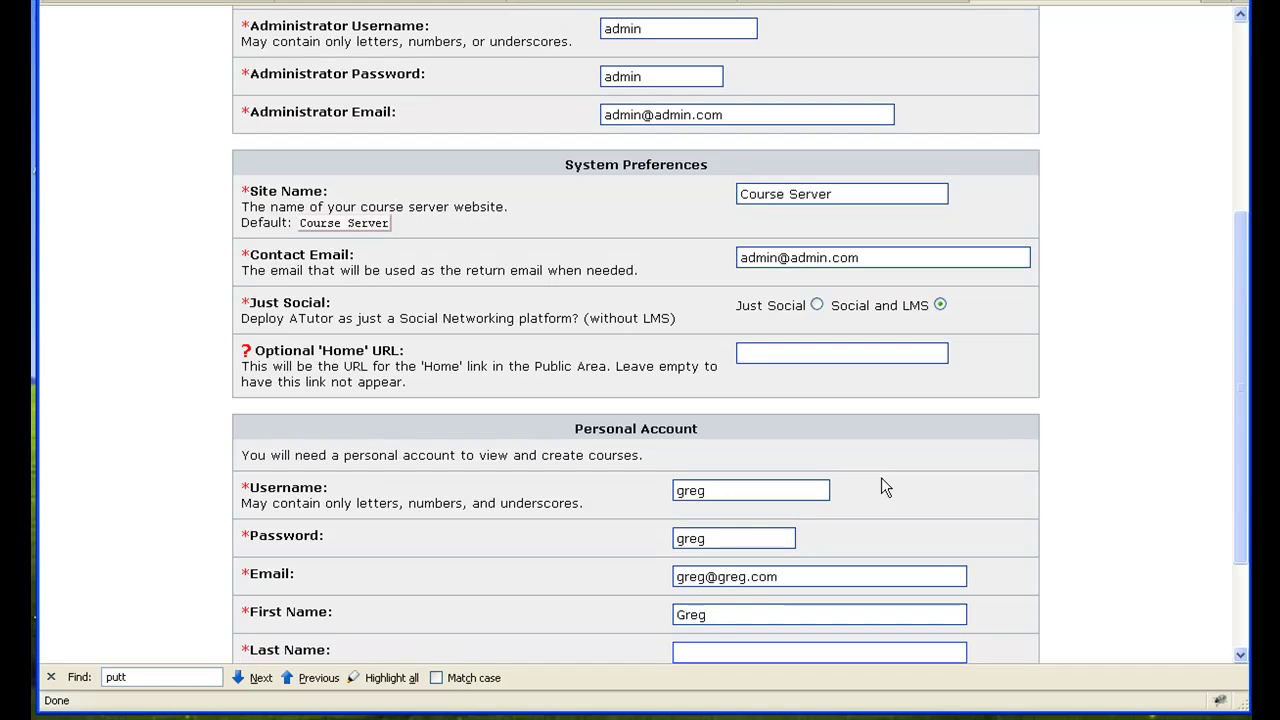
key(Tab)
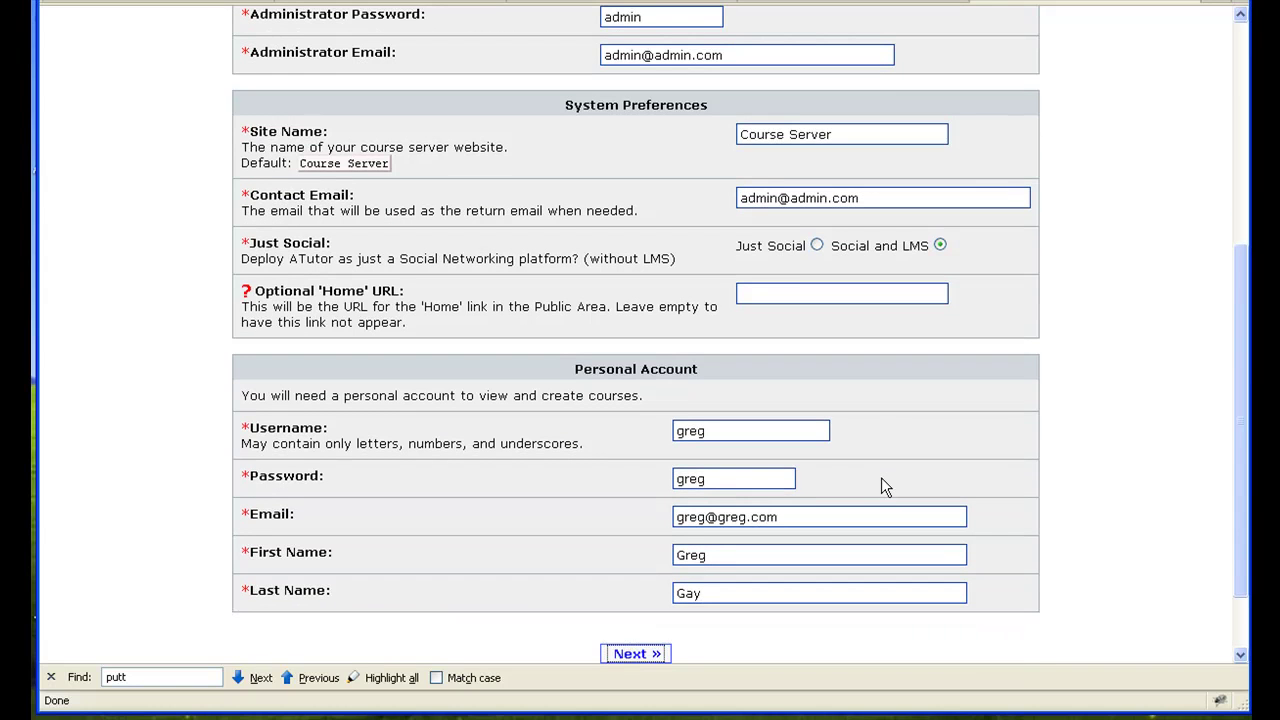
Submit the Accounts & Preferences form to advance to Step 4: Content Directory
key(Return)
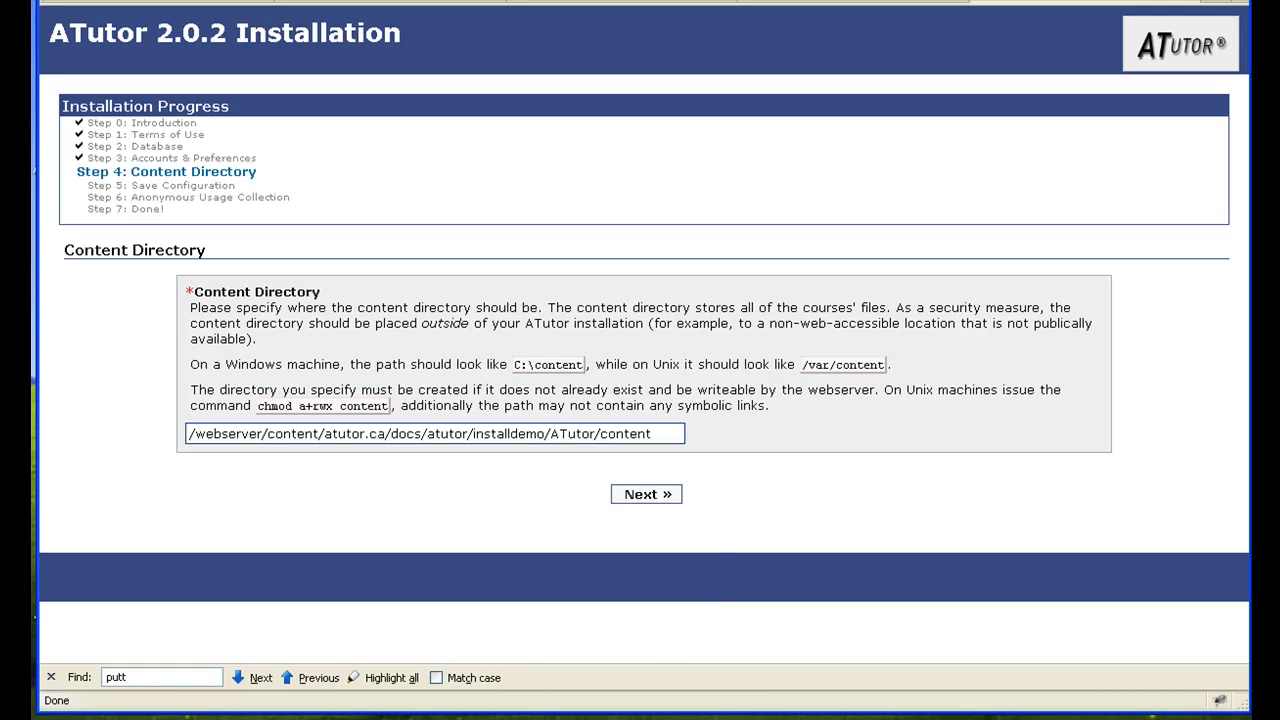
In PuTTY, change into the ATutor directory and create a 'content' folder with mkdir
key(alt+Tab)
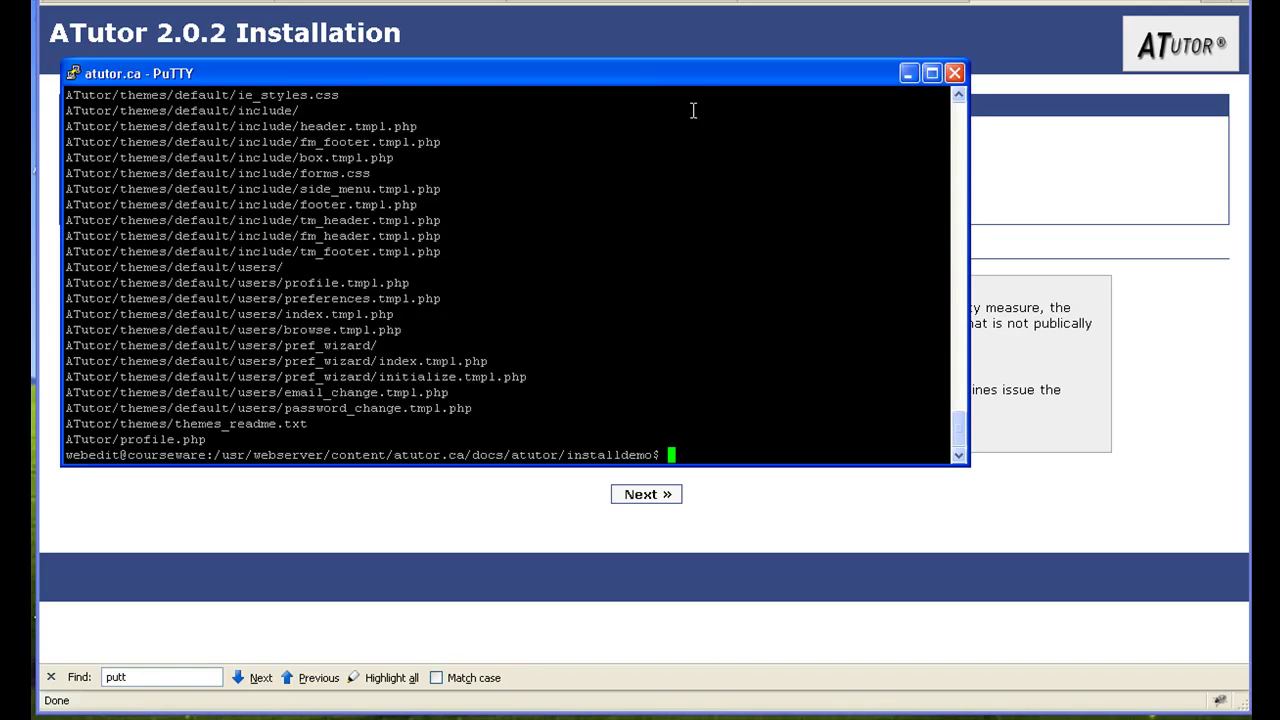
drag(668, 86, 667, 76)
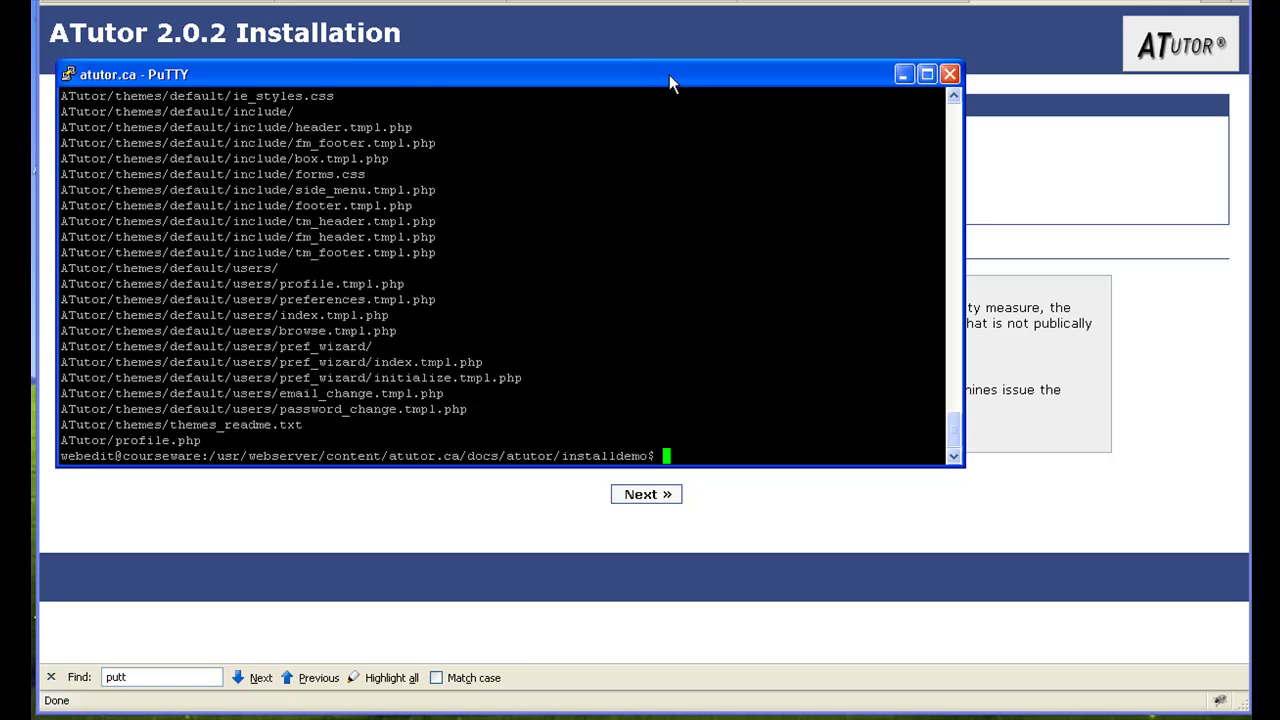
text(ls)
key(Return)
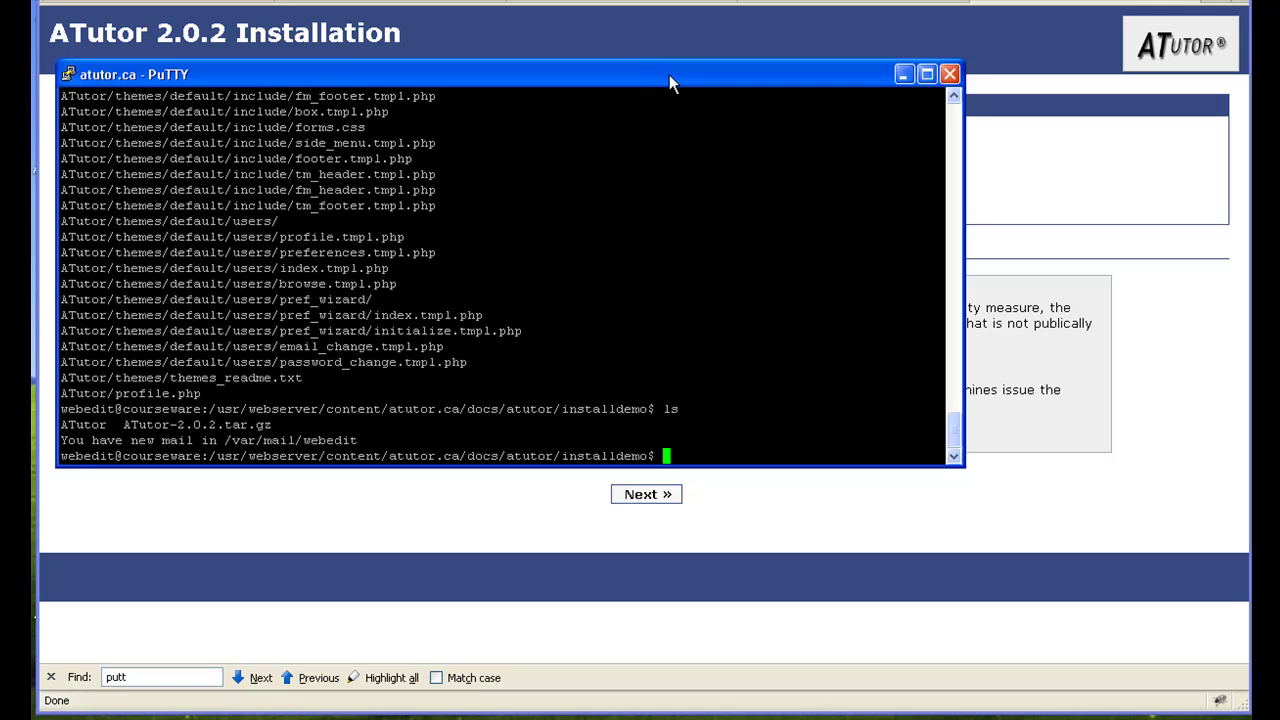
text(cd AT)
key(Tab)
key(Return)
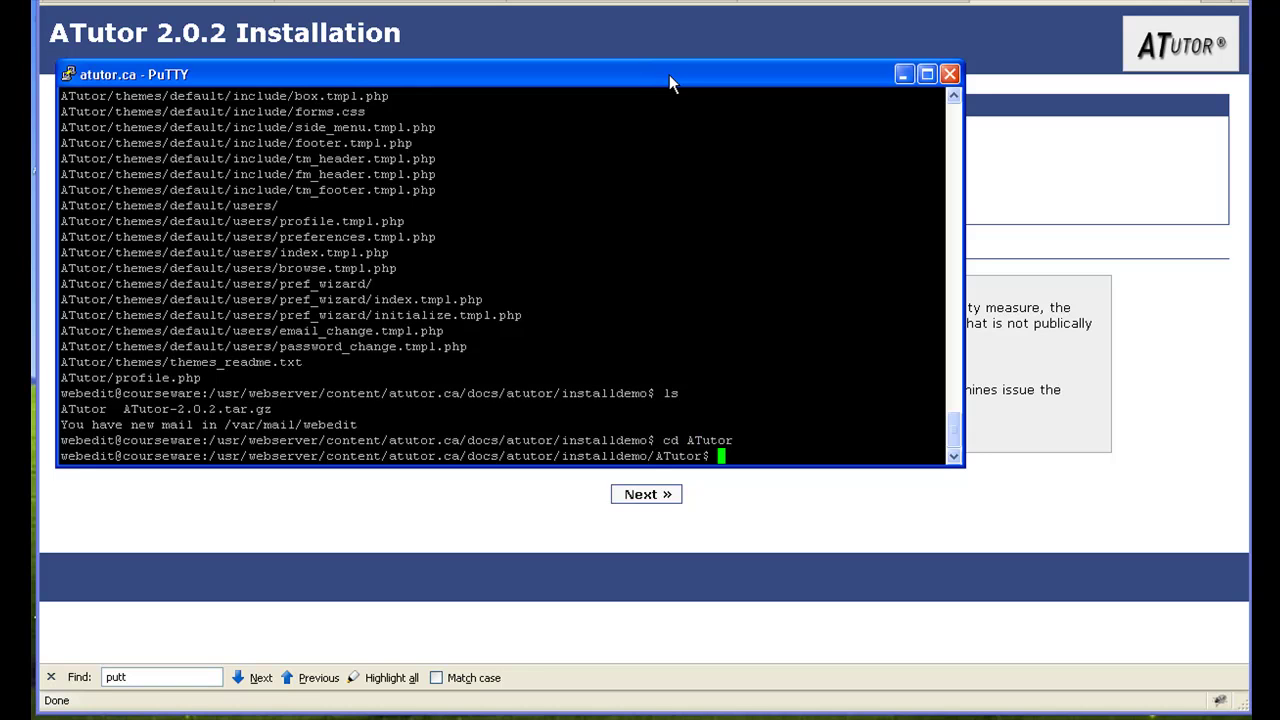
text(ls)
key(Return)
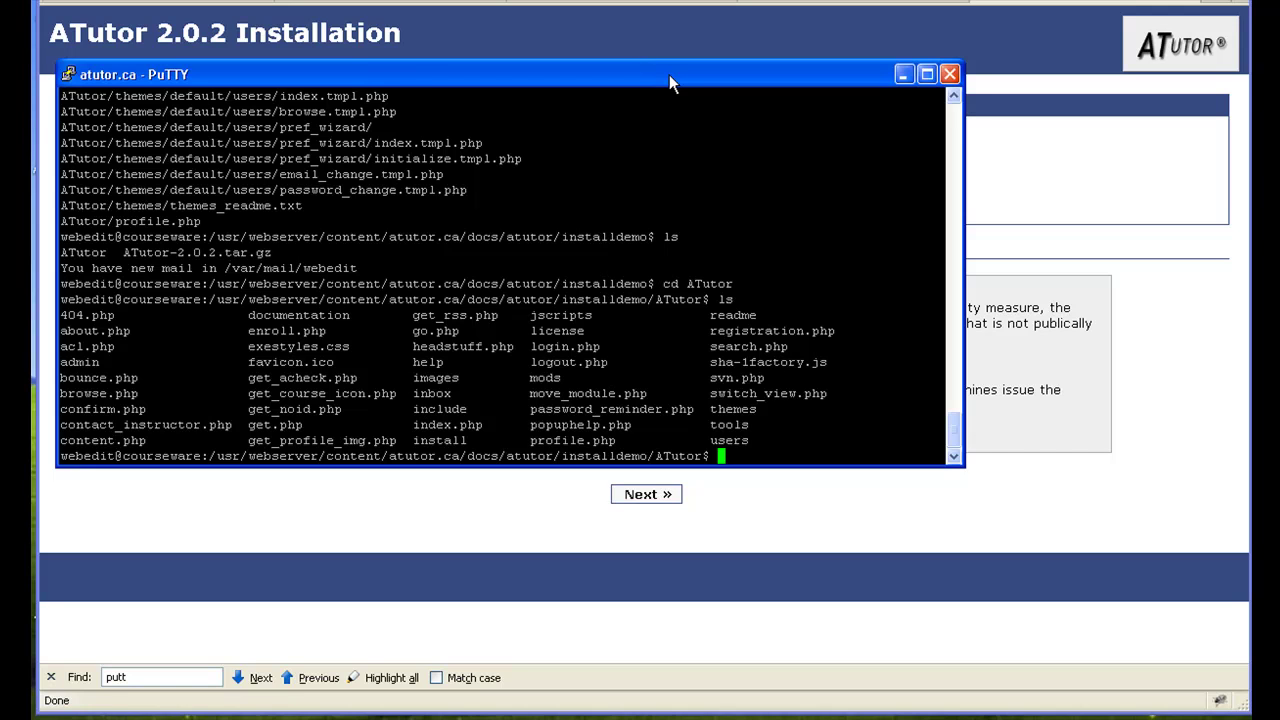
text(mkdir content)
key(Return)
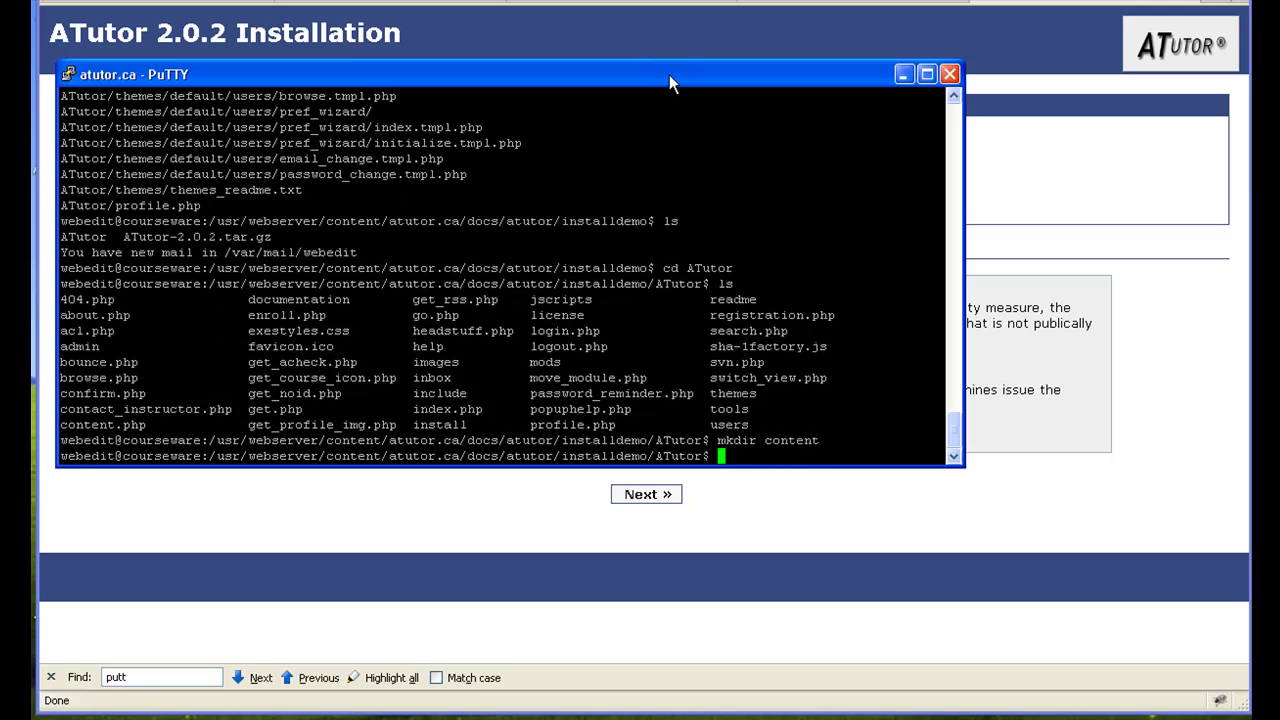
key(alt+Tab)
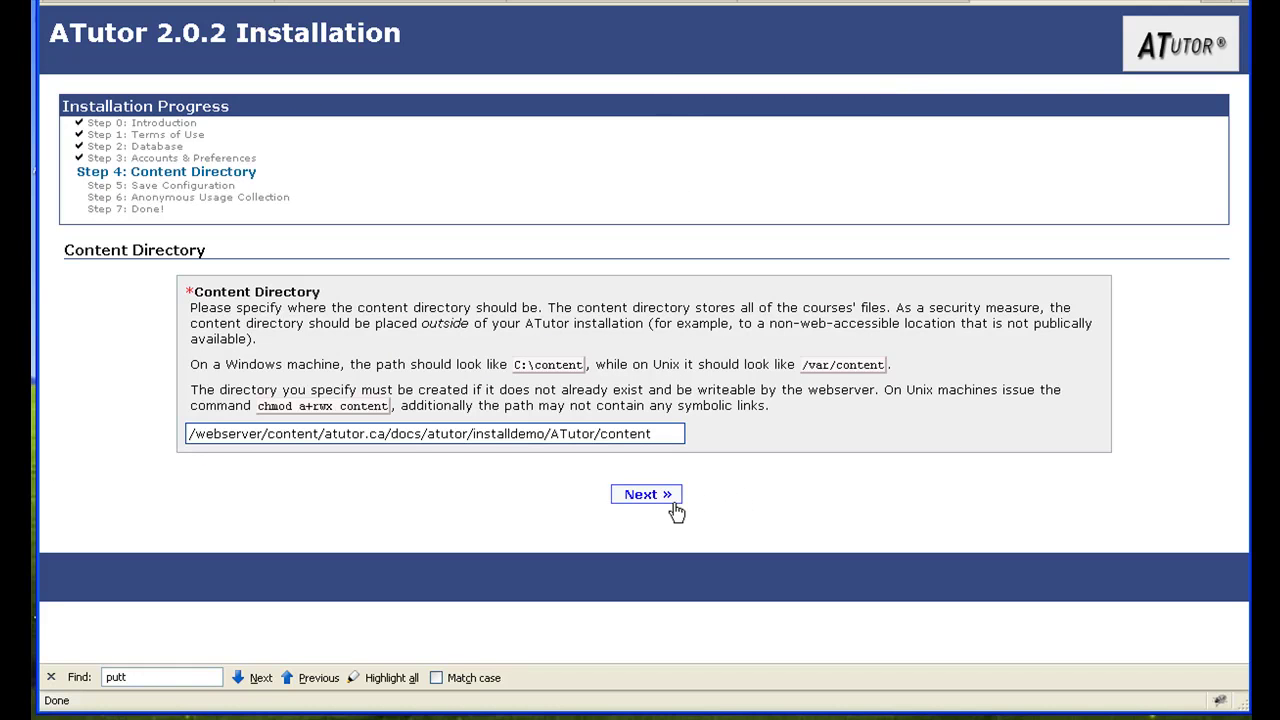
Submit Step 4 and highlight the 'not writable' error and the chmod hint
click(641, 497)
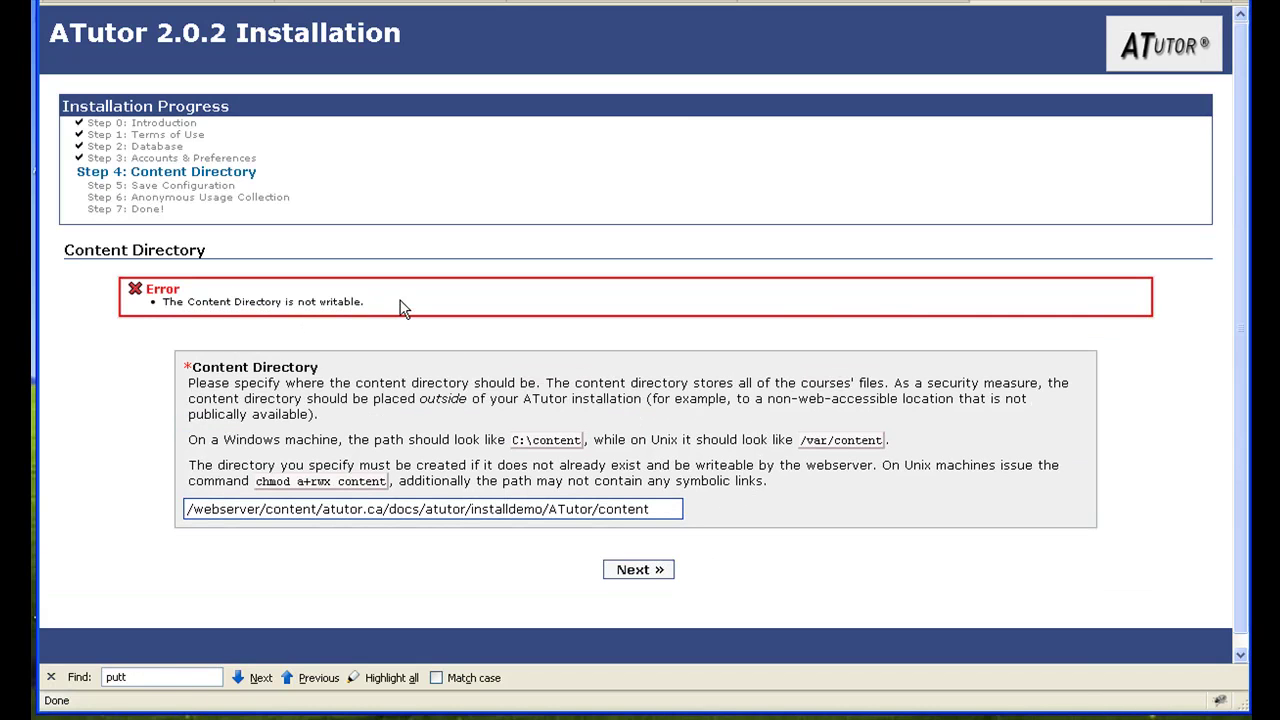
drag(403, 304, 127, 306)
click(580, 305)
drag(410, 484, 184, 476)
Run 'chmod a+rwx content' in PuTTY, correcting the typo, then retry Step 4
click(430, 412)
key(alt+Tab)
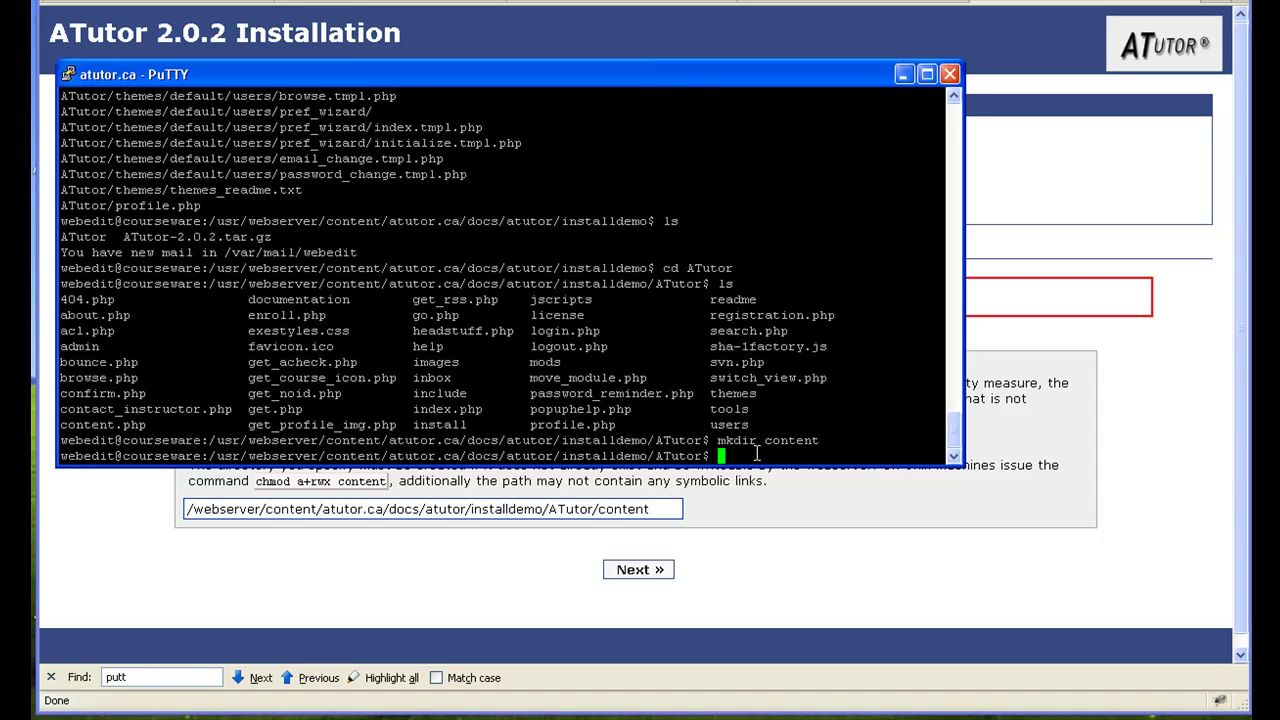
text(chmod a)
text(+)
text(rw)
text(x )
text(content)
key(Return)
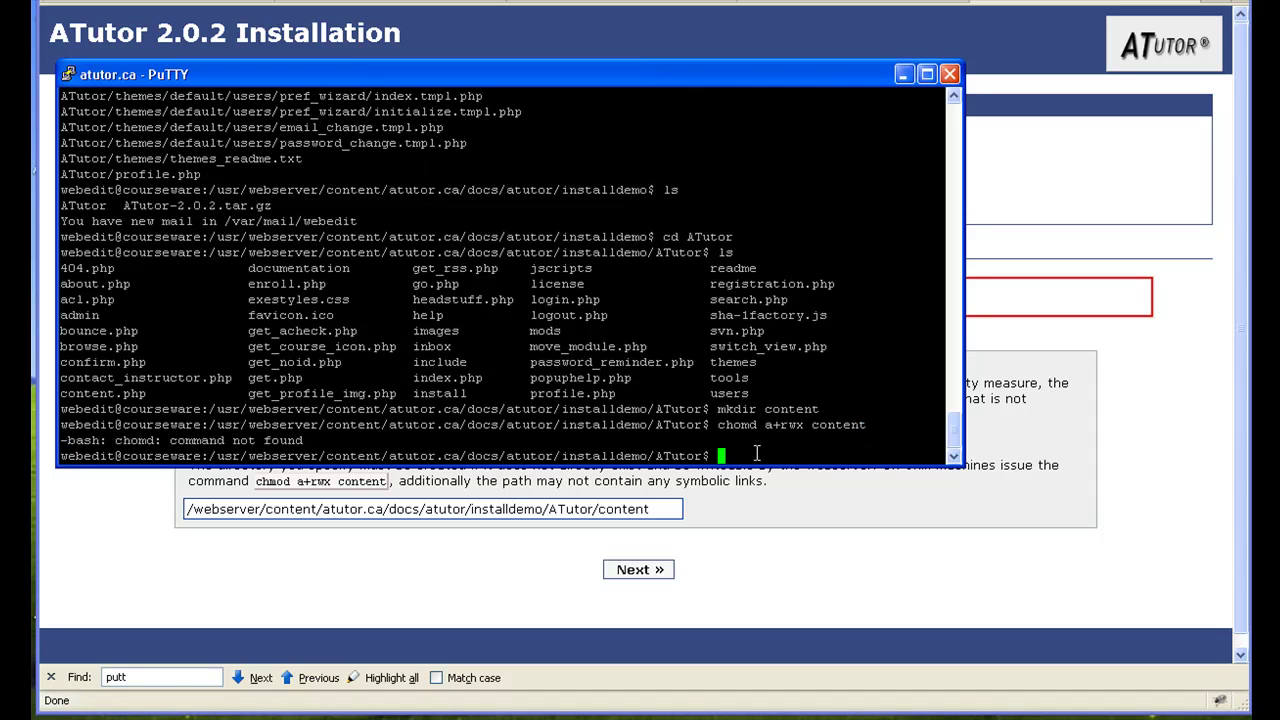
key(Up)
key(Left)
key(Left)
key(Left)
key(Left)
key(Left)
key(Right)
key(Right)
key(BackSpace)
key(BackSpace)
key(BackSpace)
text(mod)
key(Return)
key(alt+Tab)
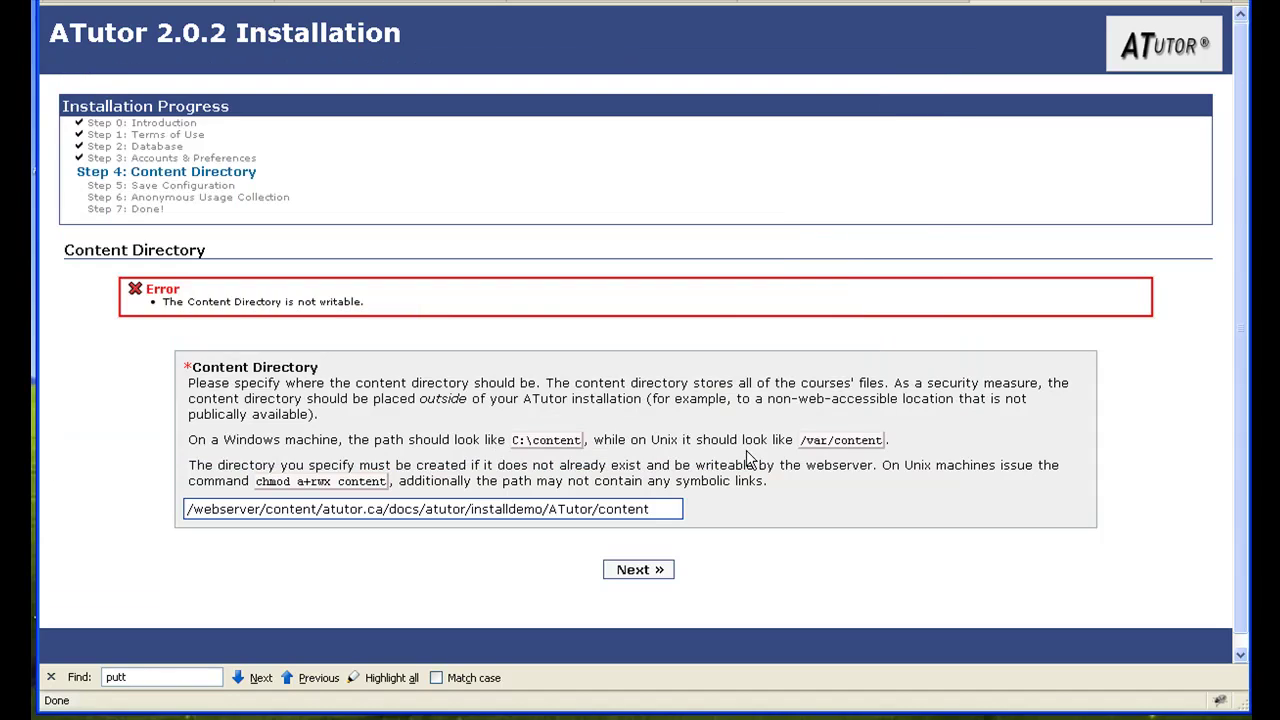
click(650, 570)
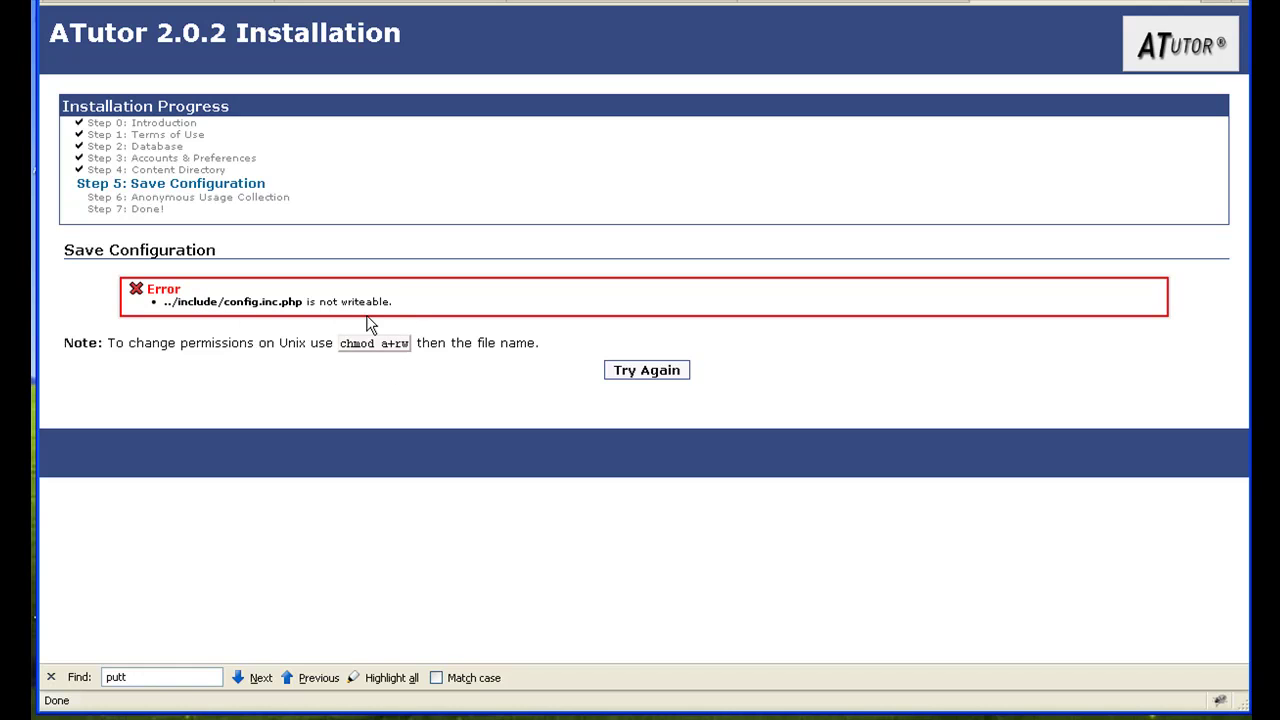
In PuTTY, enter the include folder and run 'chmod a+rwx config.inc.php'
key(alt+Tab)
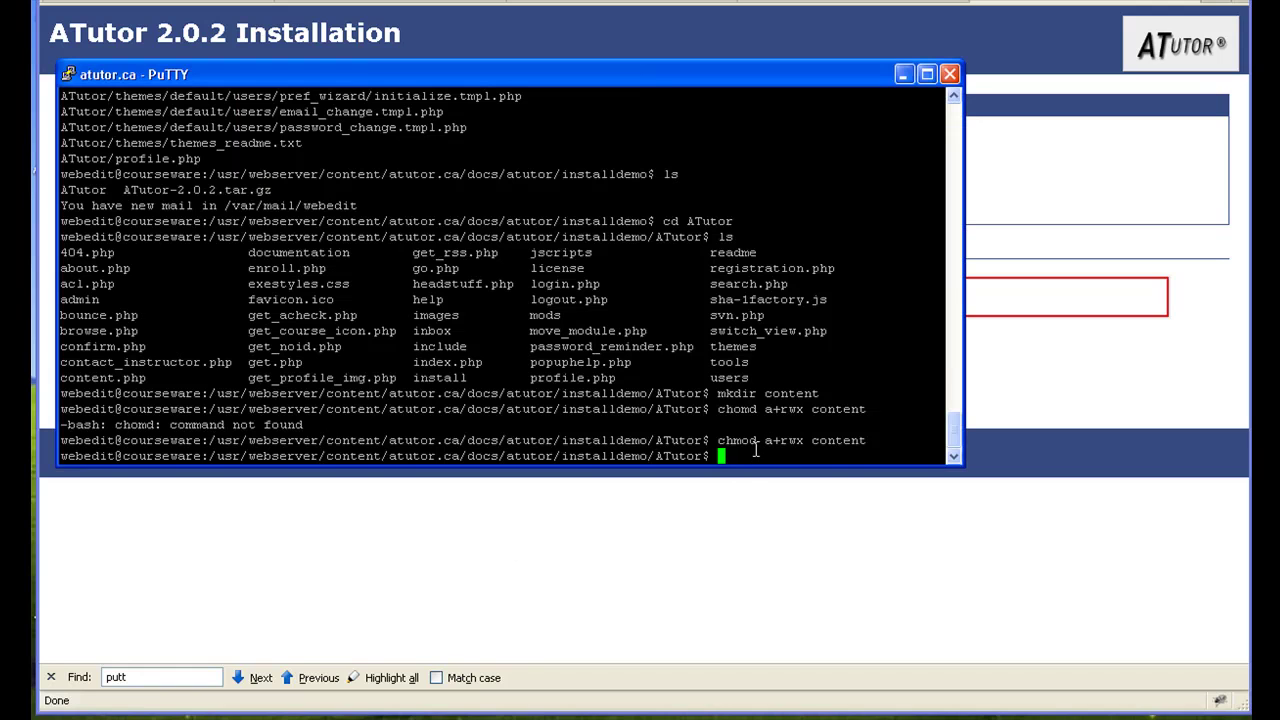
text(cd)
text( incl)
key(Tab)
key(Return)
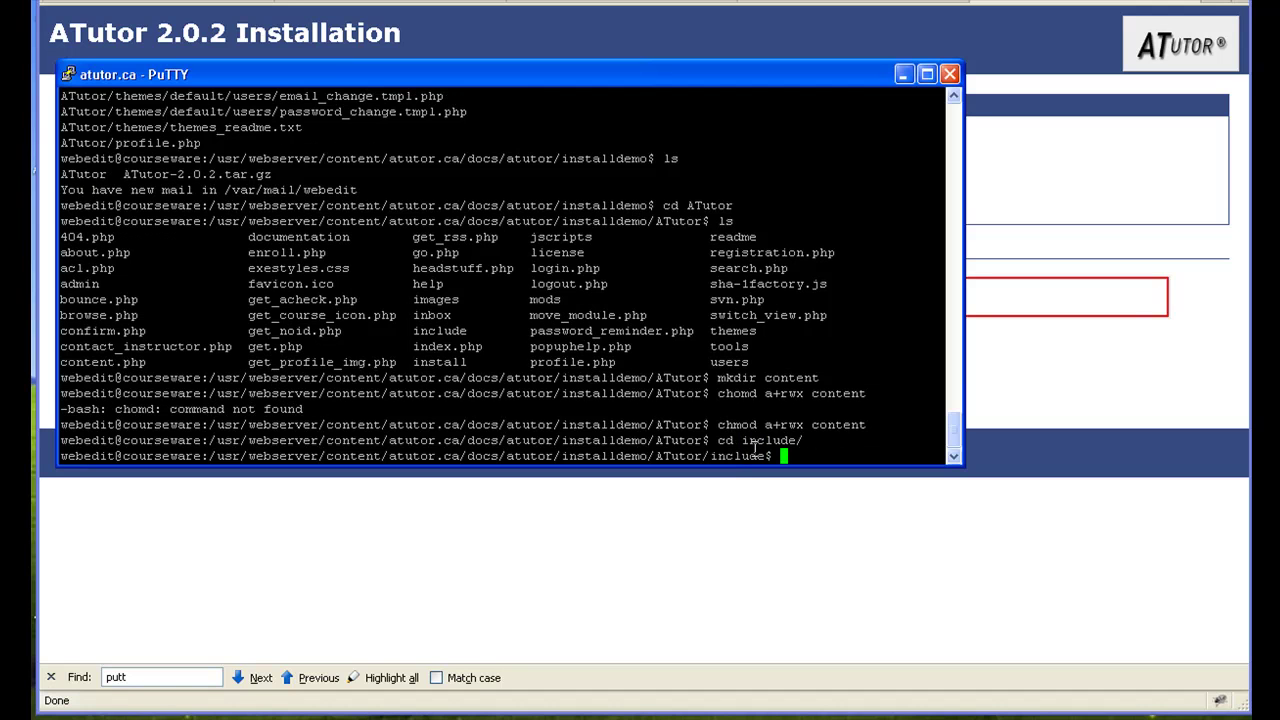
text(ls)
key(Return)
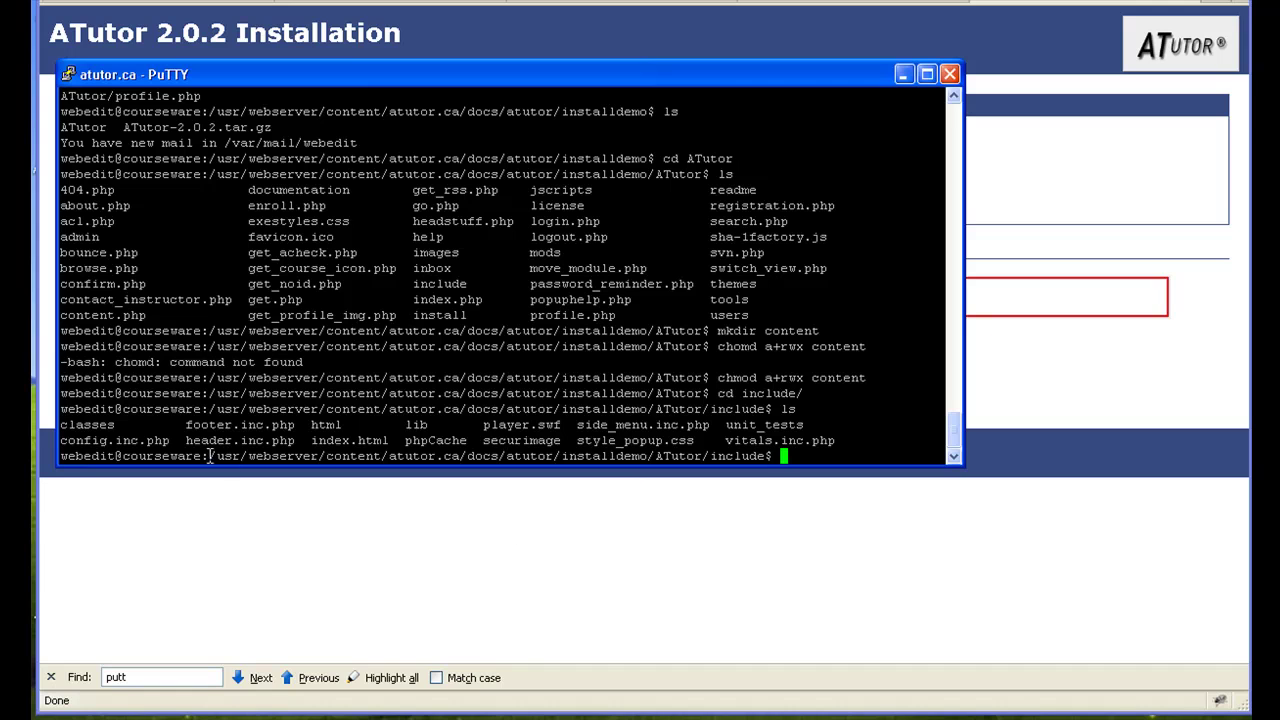
drag(175, 440, 62, 440)
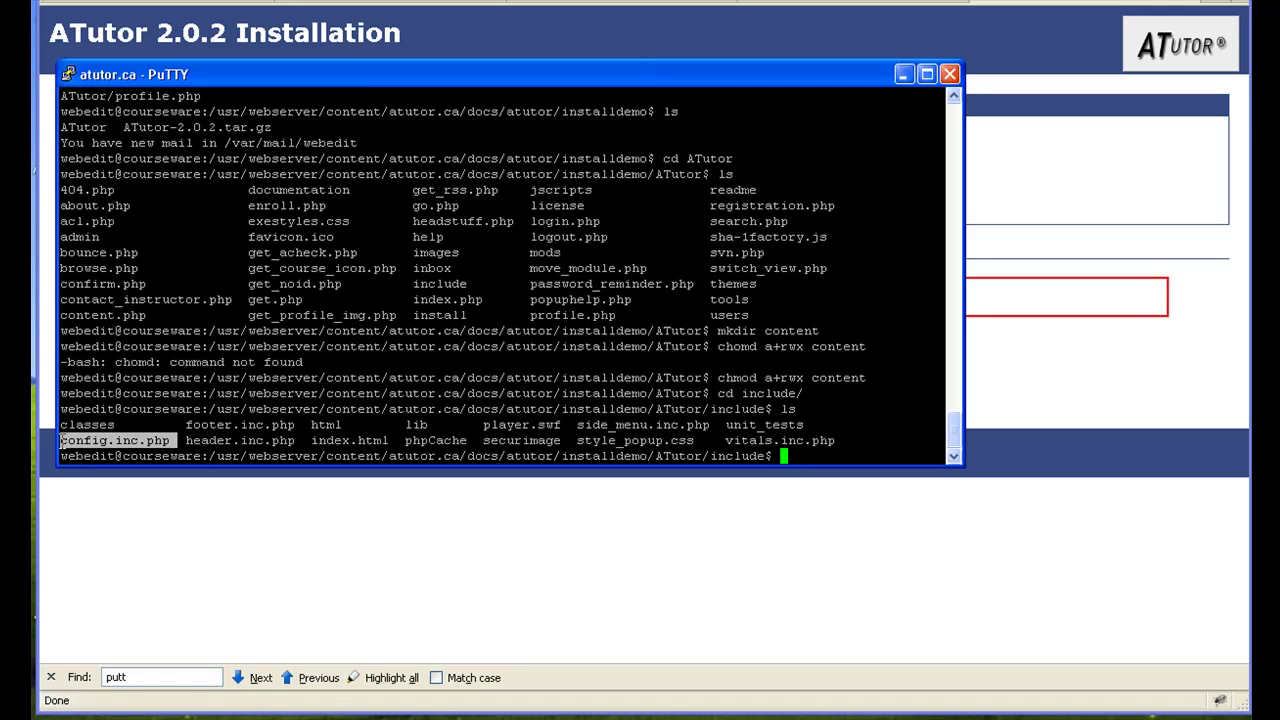
click(846, 425)
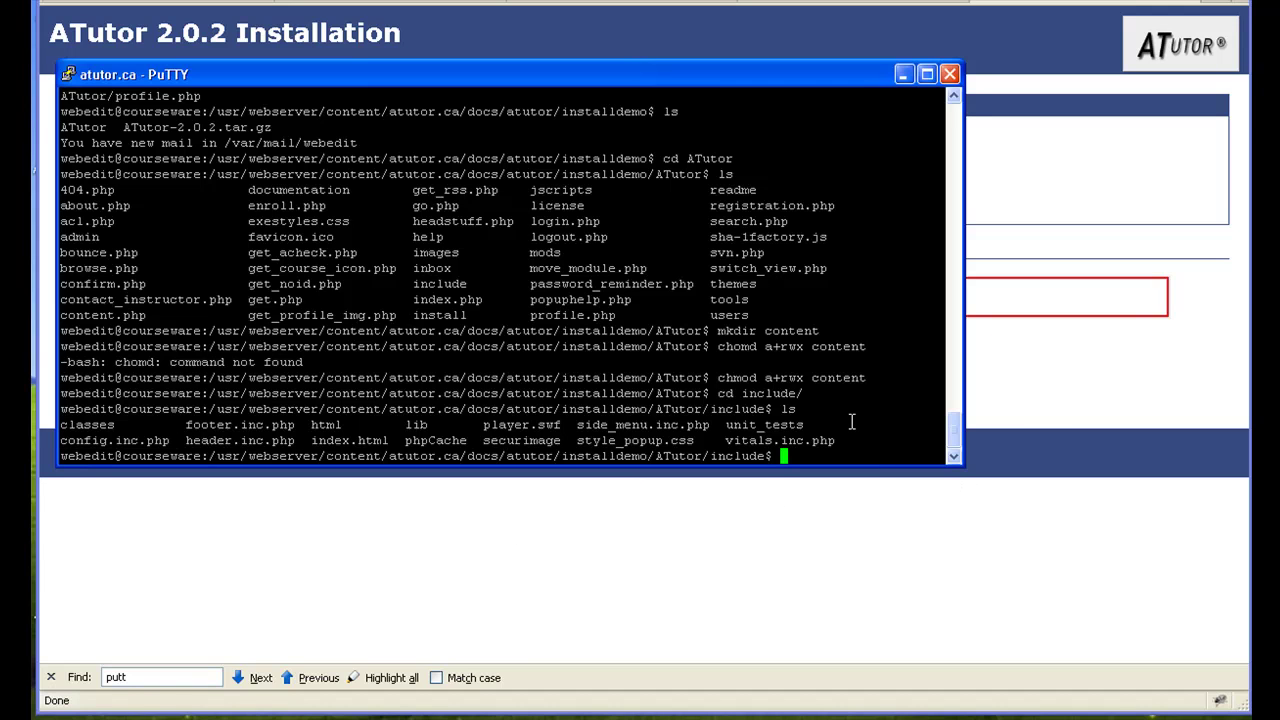
text(chmod )
text(a+rwx)
text(config.inc.php)
key(Return)
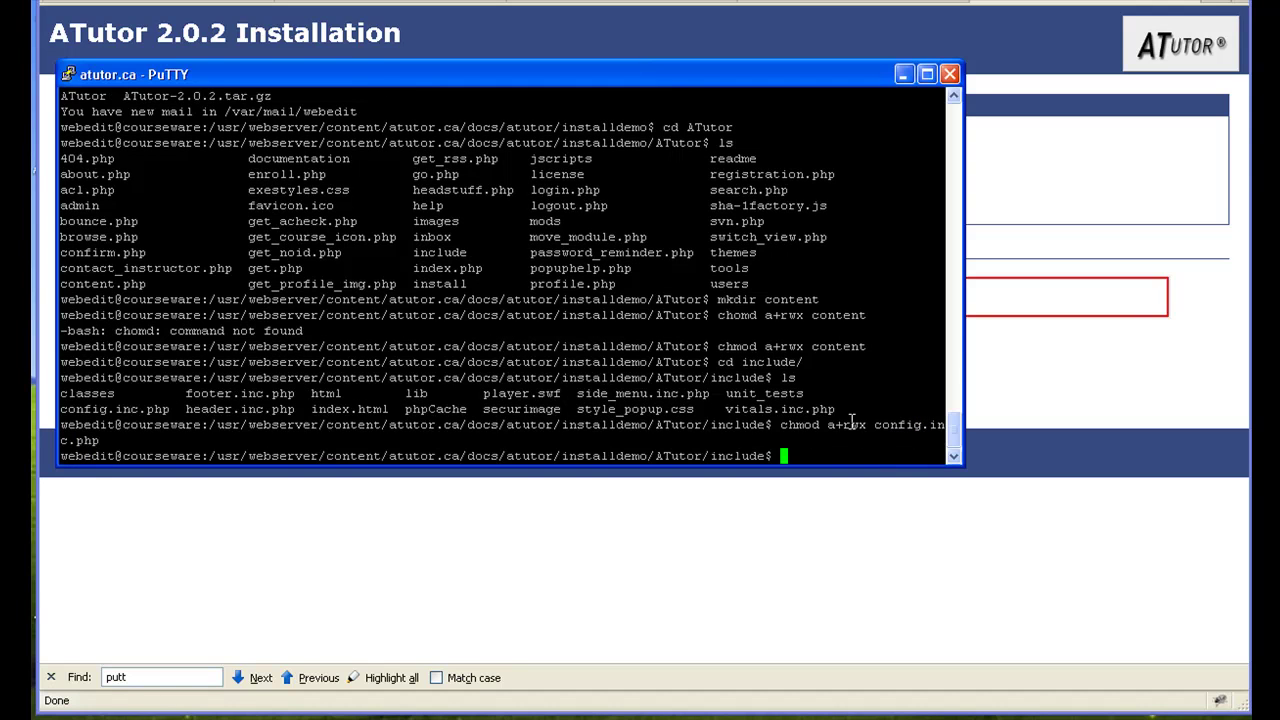
Retry saving the configuration, uncheck 'Include this URL as well', and finish at Step 7
key(alt+Tab)
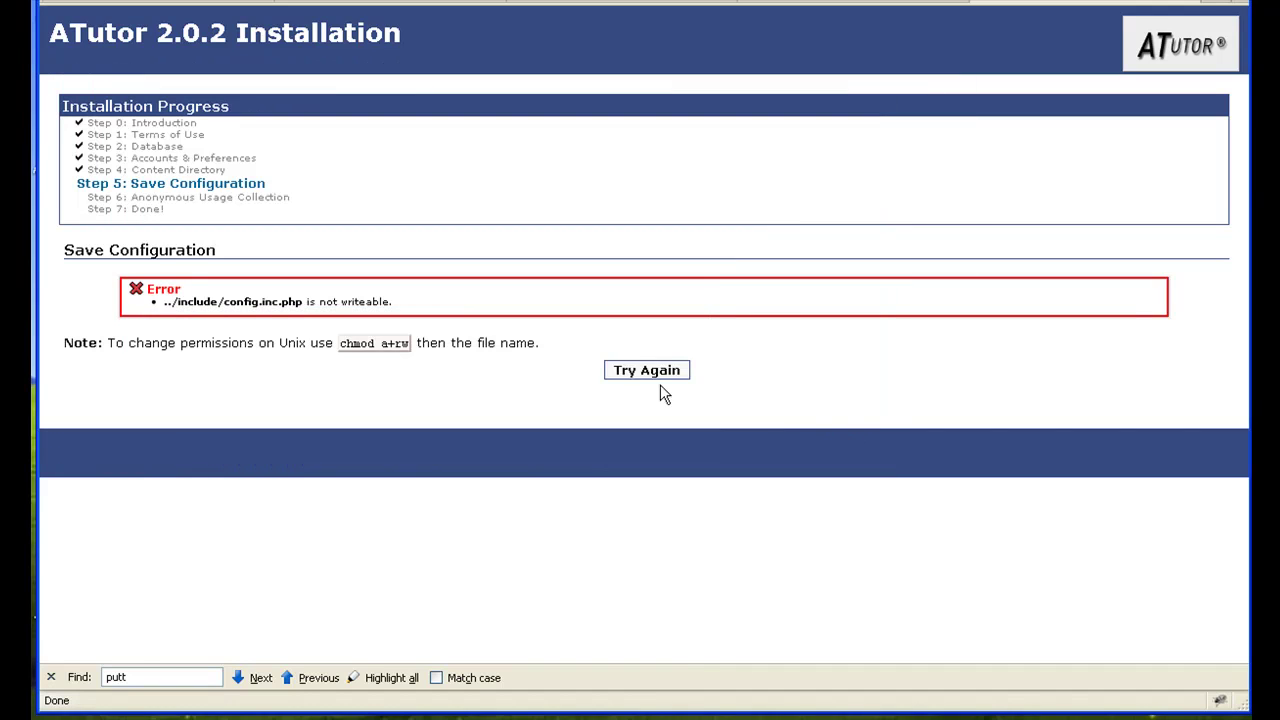
click(643, 369)
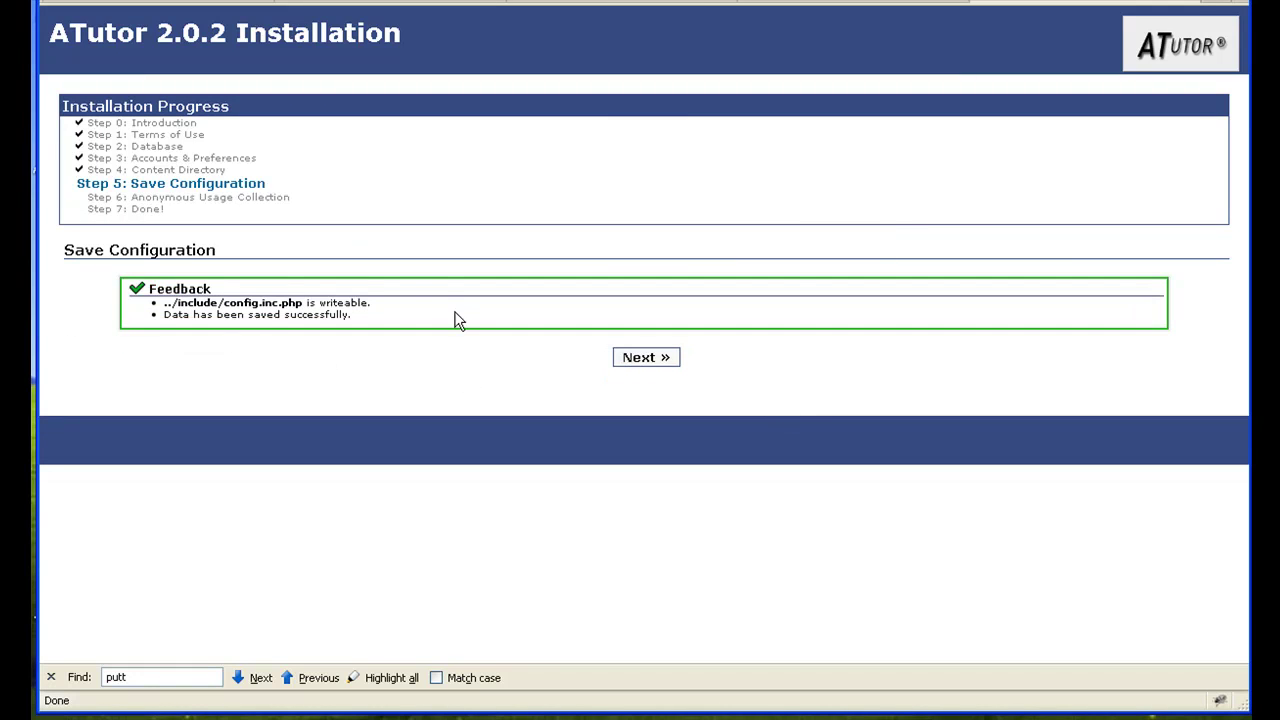
click(646, 358)
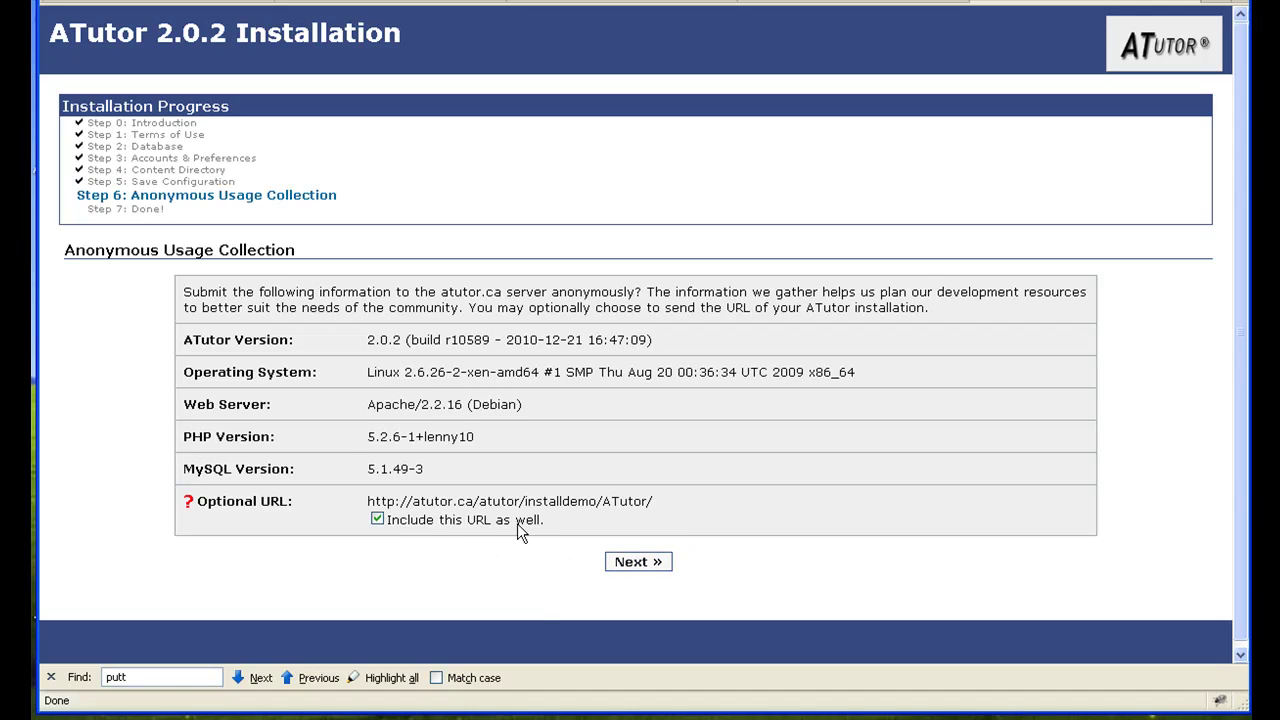
click(377, 518)
click(634, 566)
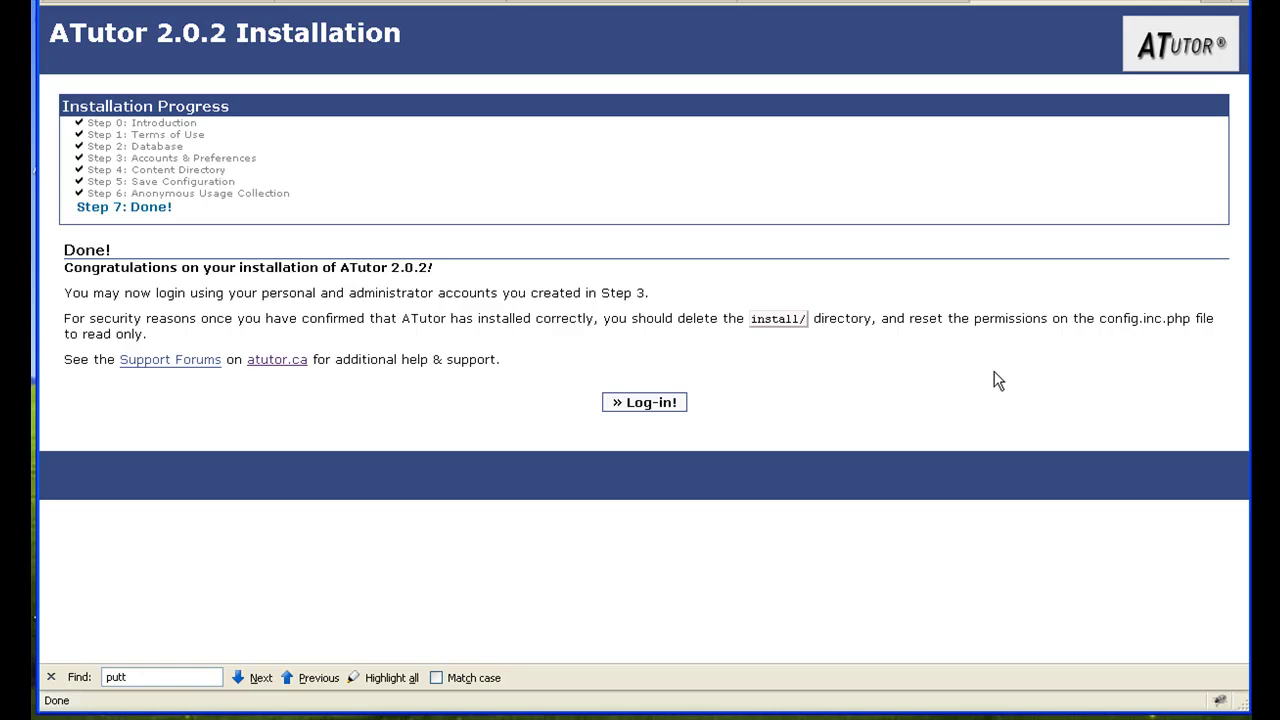
drag(684, 318, 1218, 320)
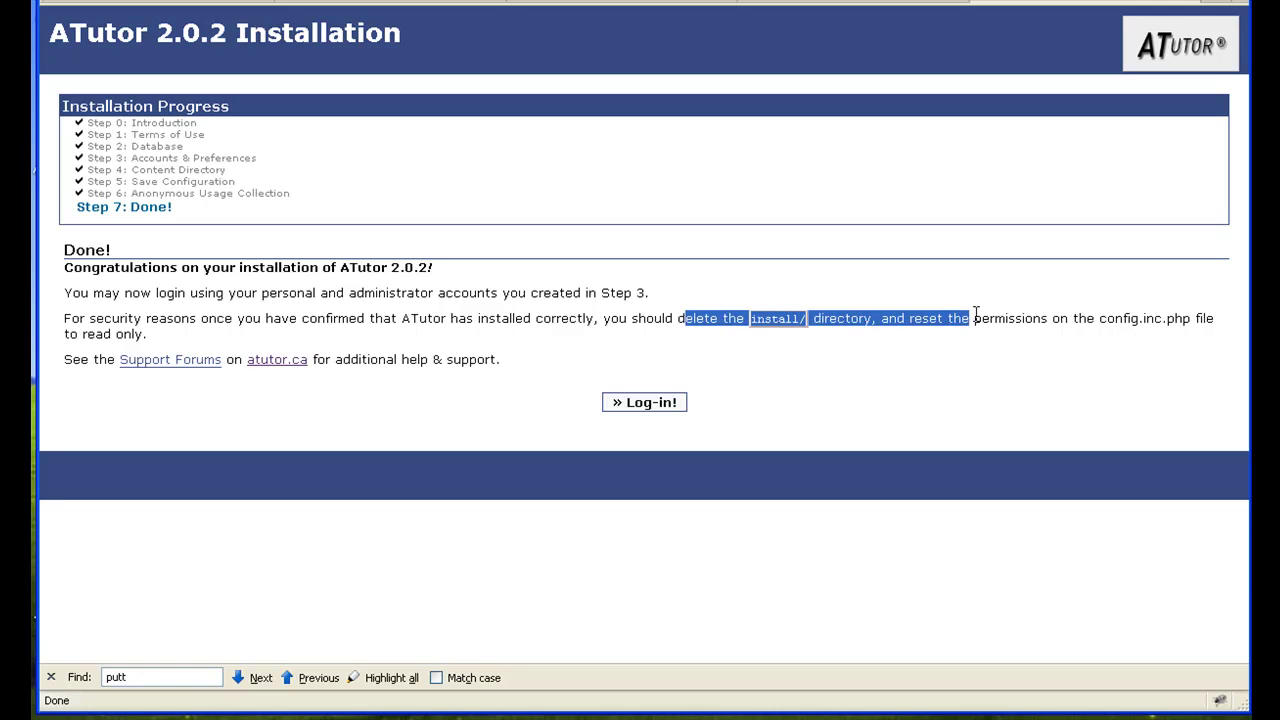
click(833, 385)
Log in through the Returning User form as 'admin' with the admin password
click(645, 405)
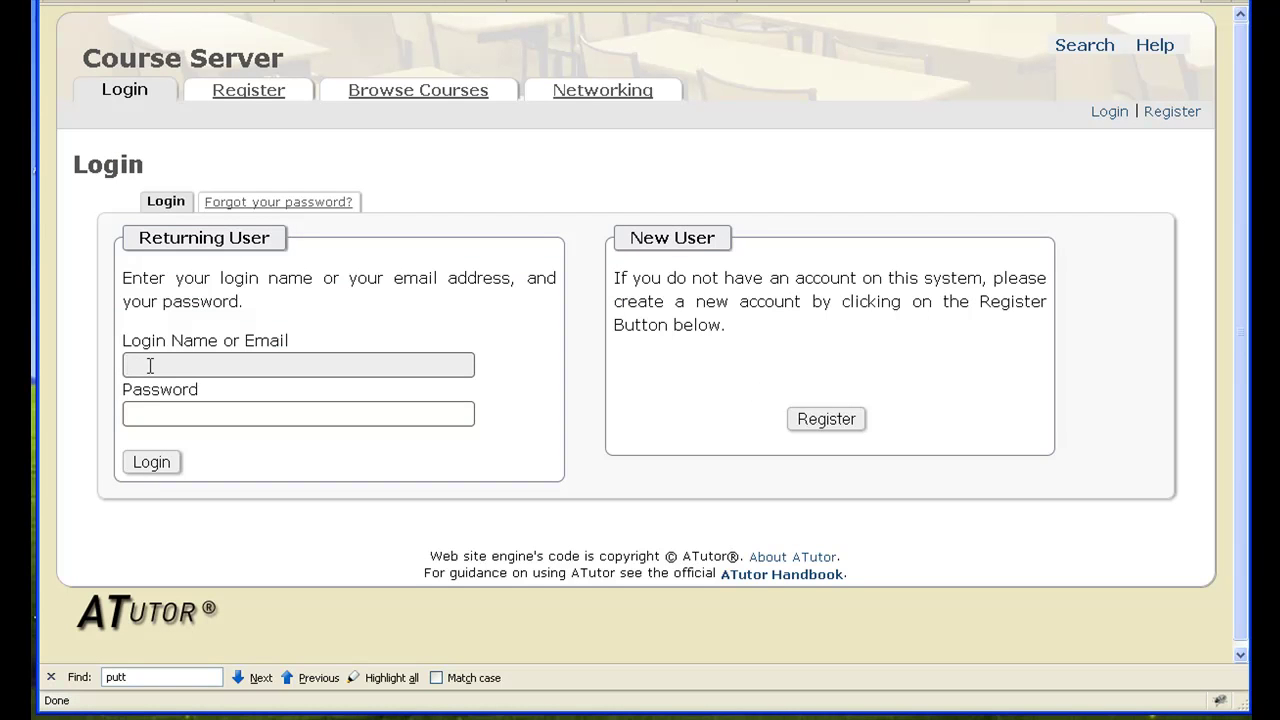
click(151, 365)
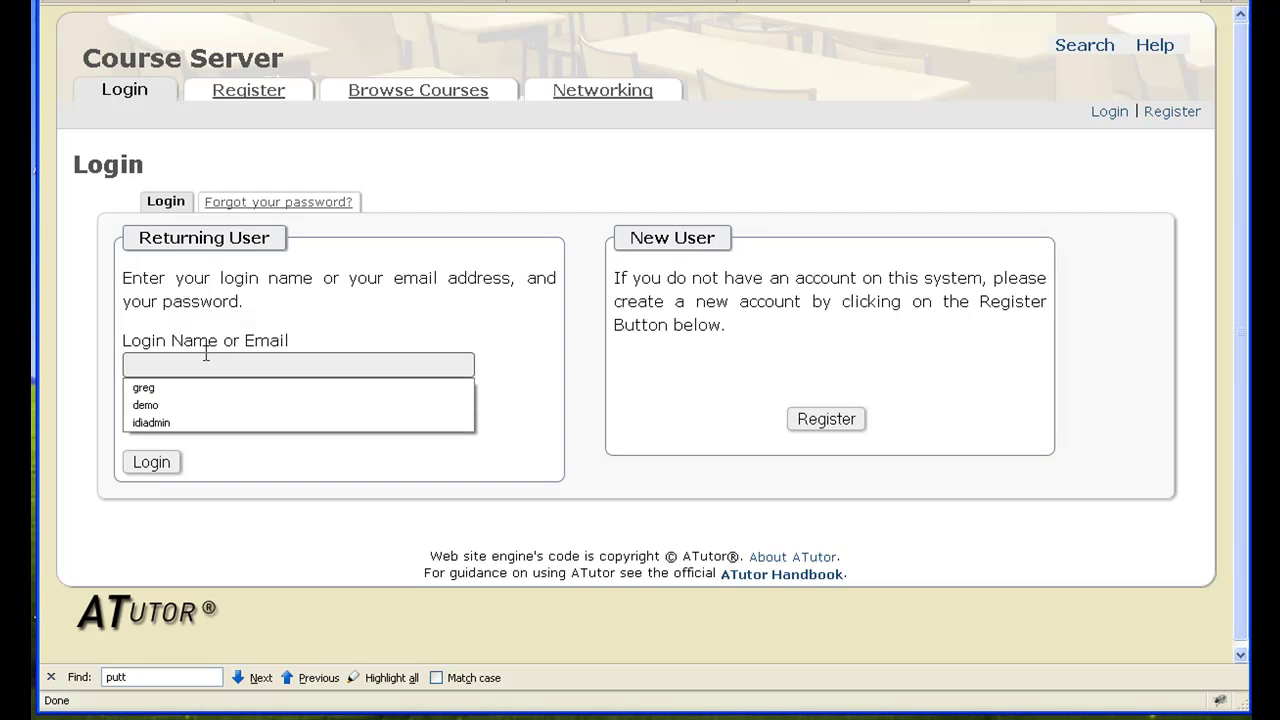
text(admin)
key(Tab)
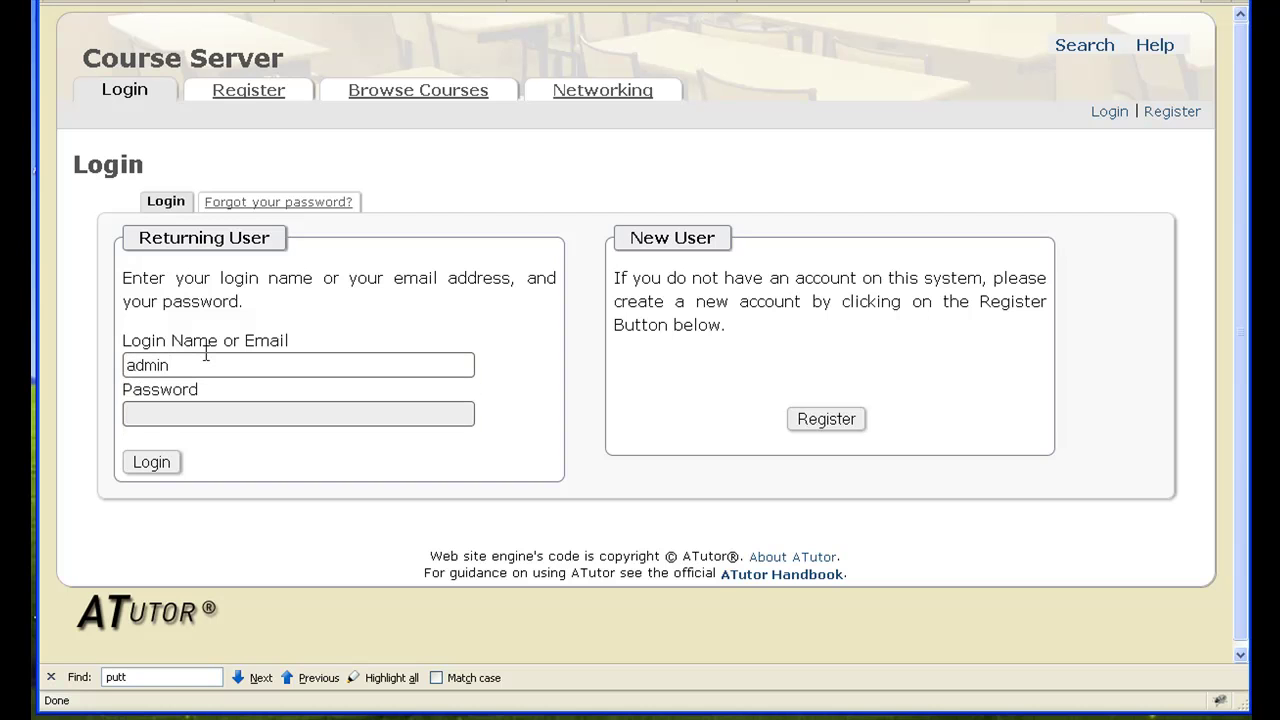
text(xxxxx)
key(Return)
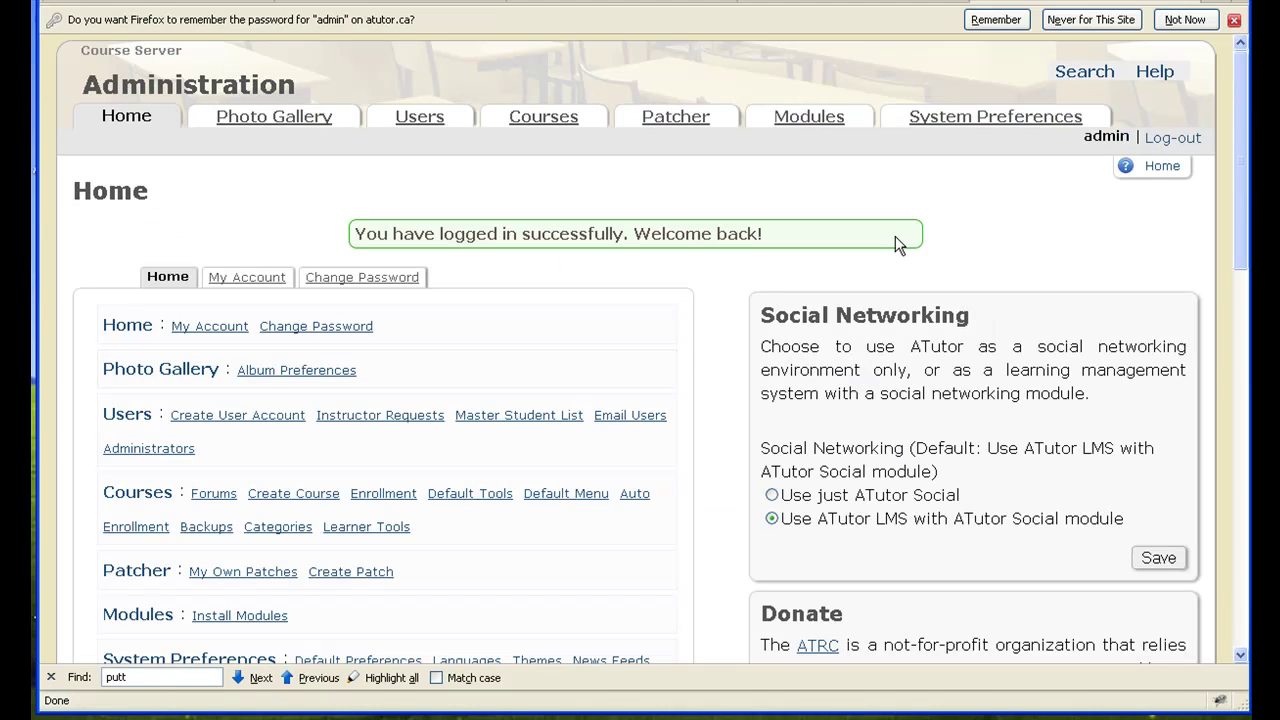
Open System Preferences, scroll through its settings, and highlight the help link text
click(970, 116)
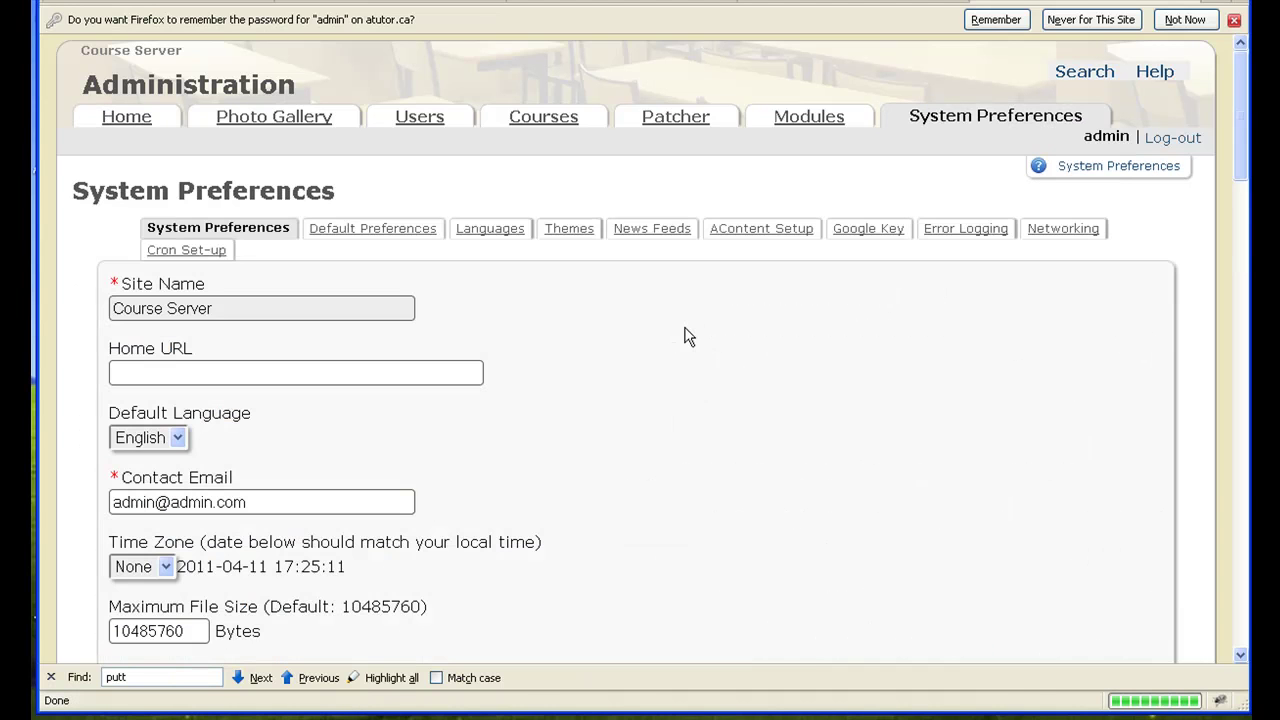
scroll(676, 360, down, 2)
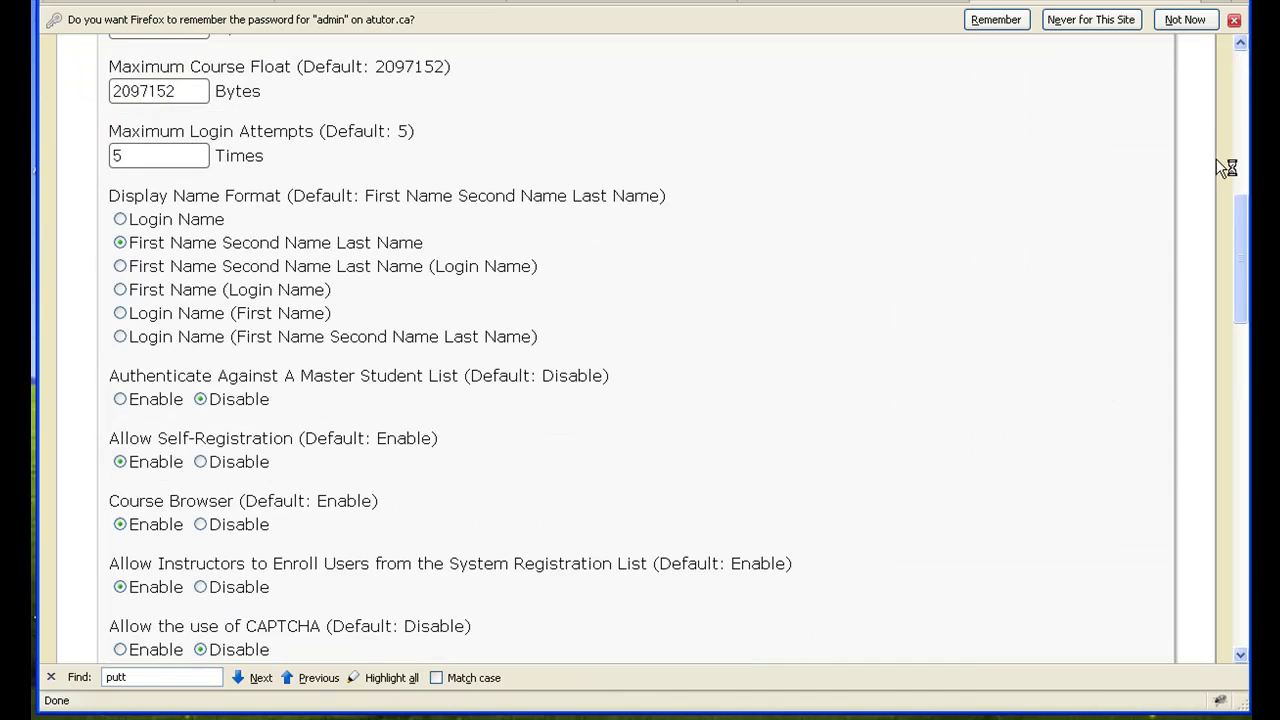
mouse_move(1240, 238)
mouse_down()
mouse_move(1246, 264)
mouse_move(1244, 40)
mouse_up()
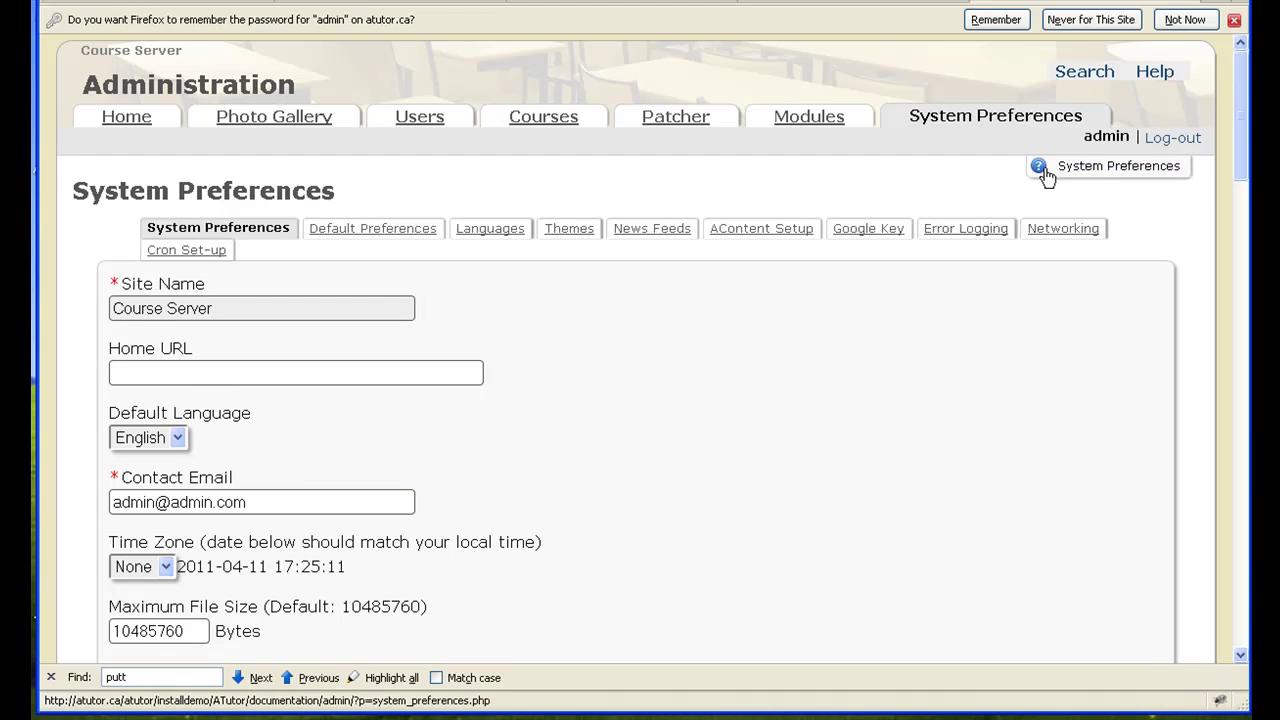
click(1105, 166)
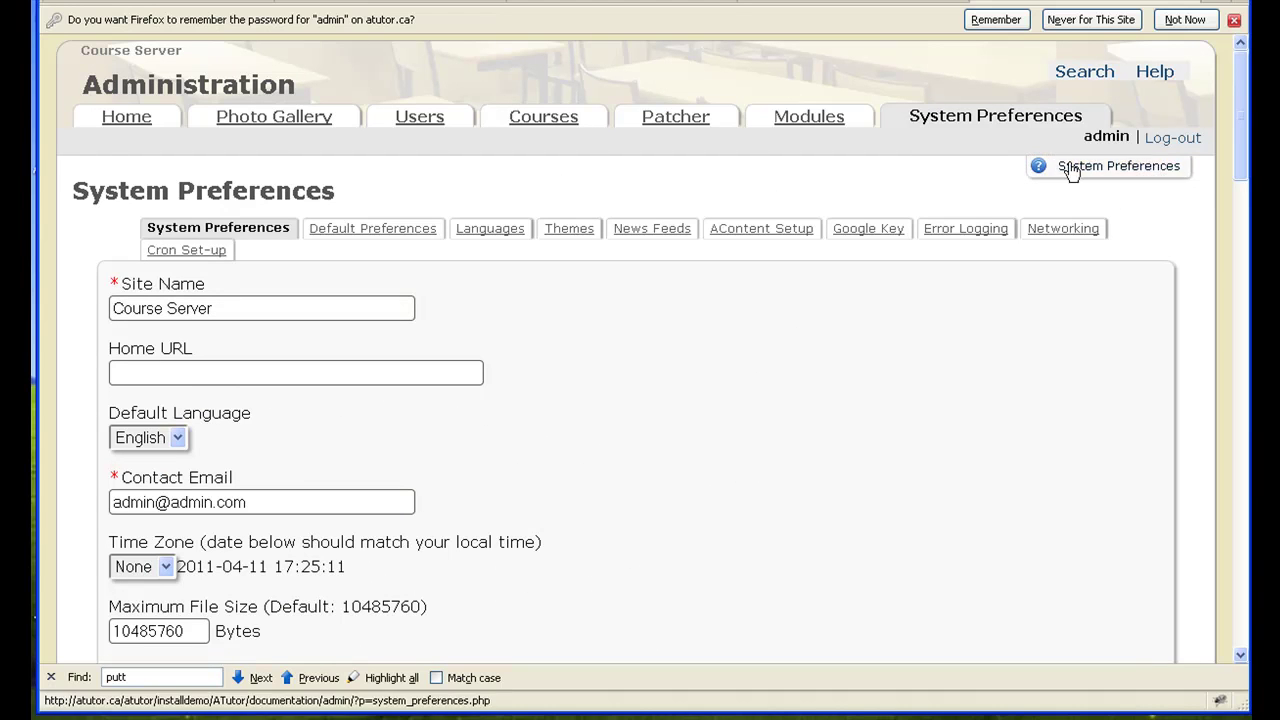
triple_click(1191, 166)
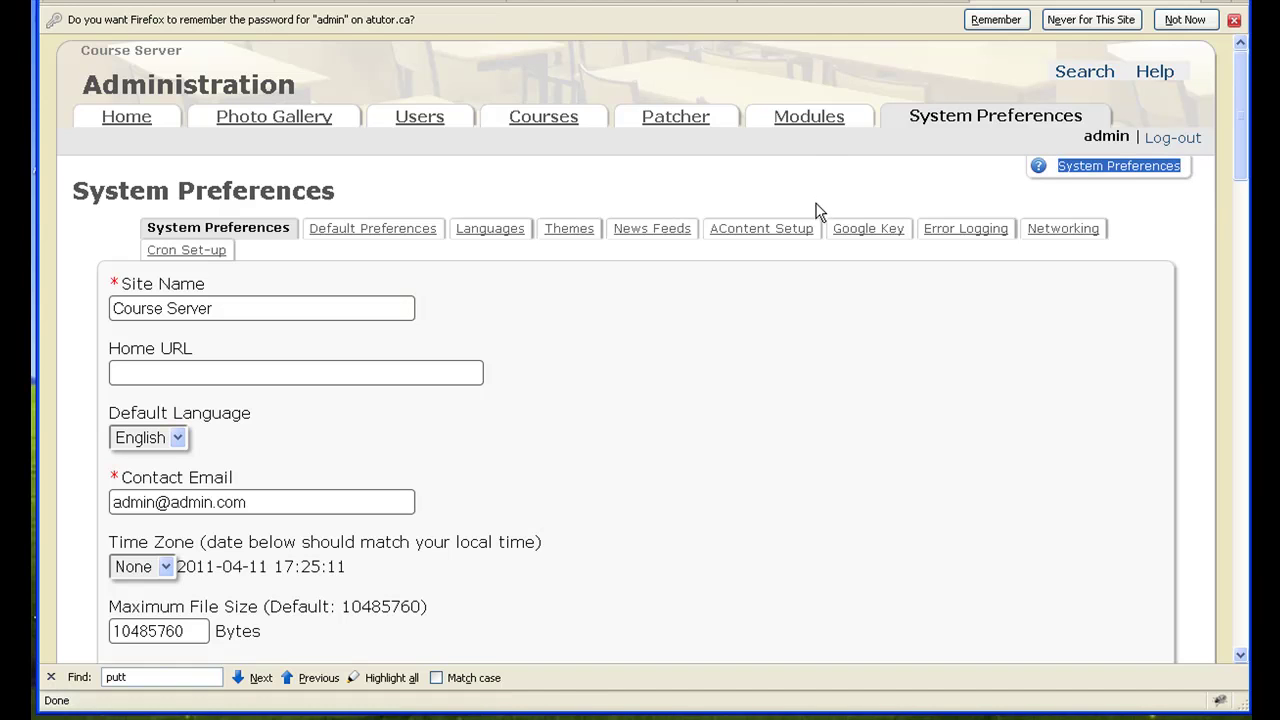
Open the Modules tab and scroll through the 30 installed modules
click(805, 120)
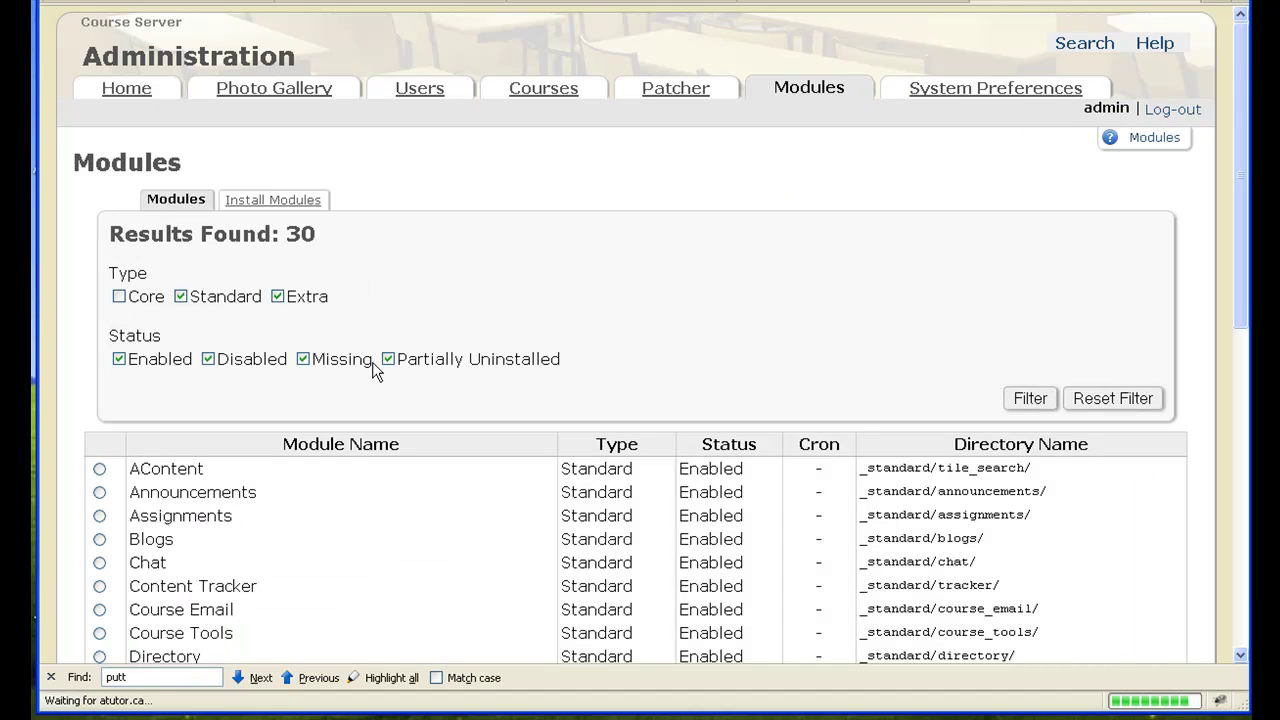
scroll(712, 296, down, 10)
scroll(712, 296, down, 2)
scroll(712, 296, up, 7)
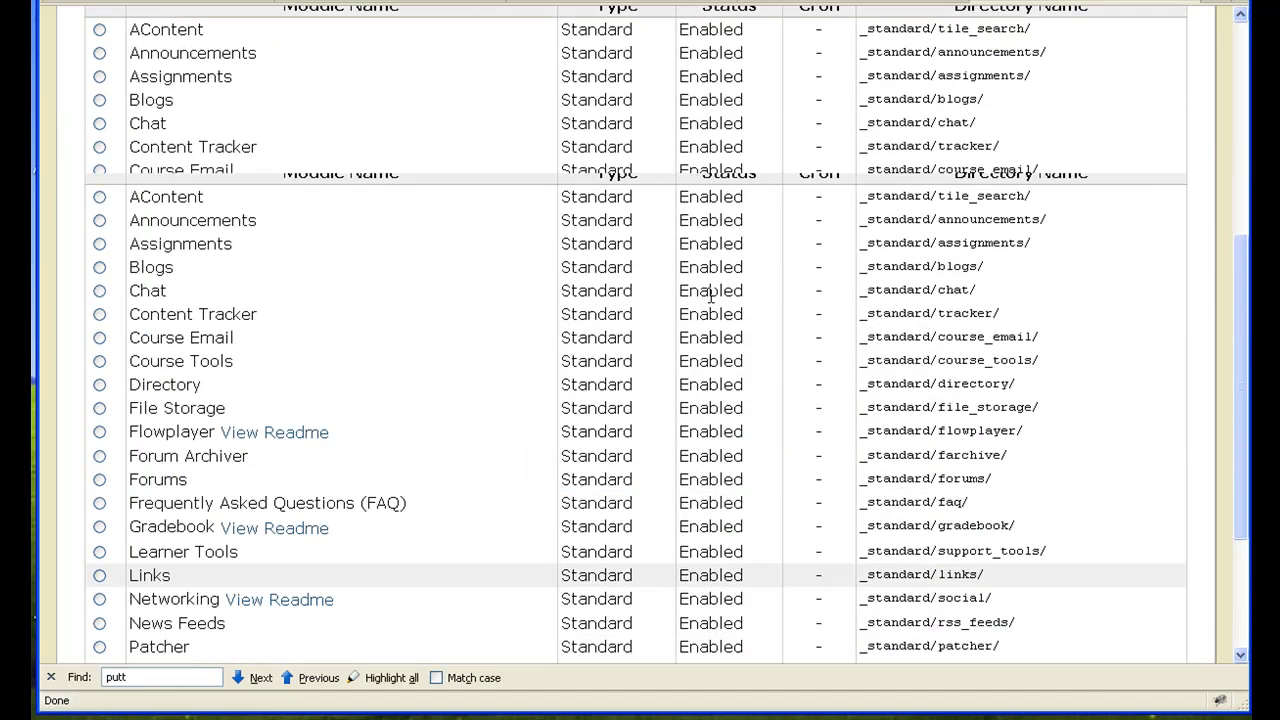
scroll(712, 296, up, 5)
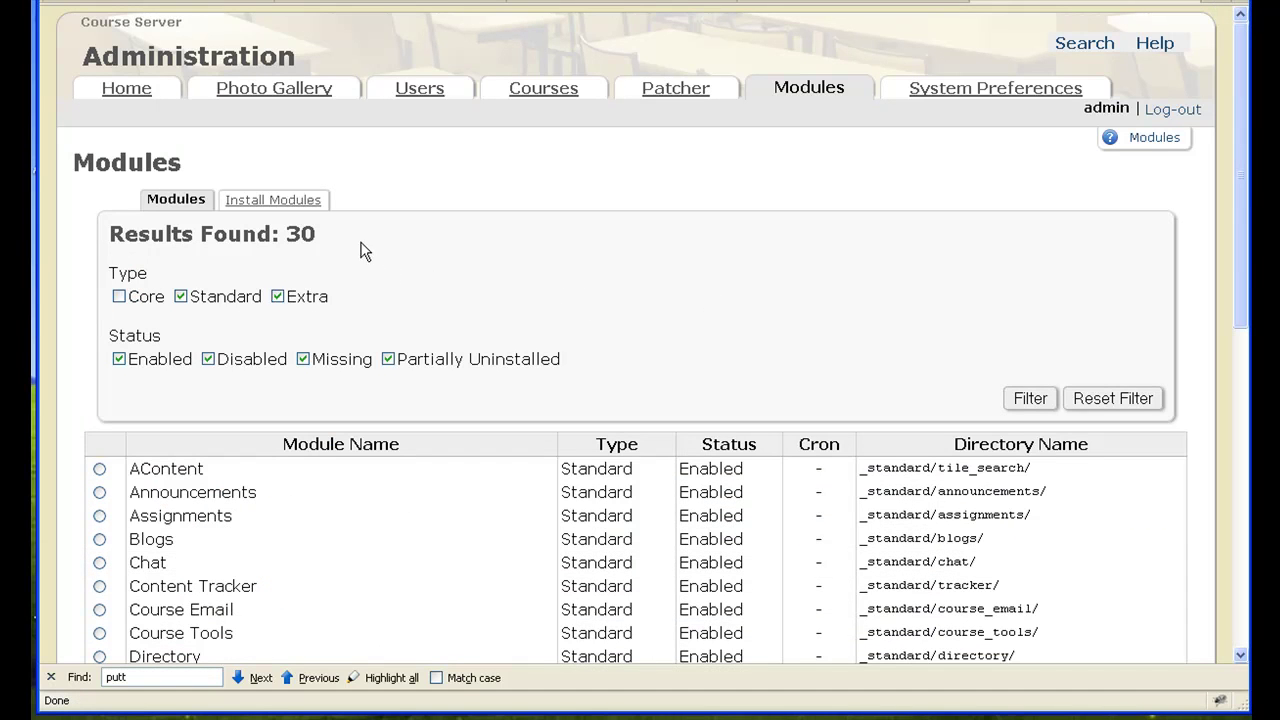
Open the Install Modules subtab and browse the available modules list
click(290, 201)
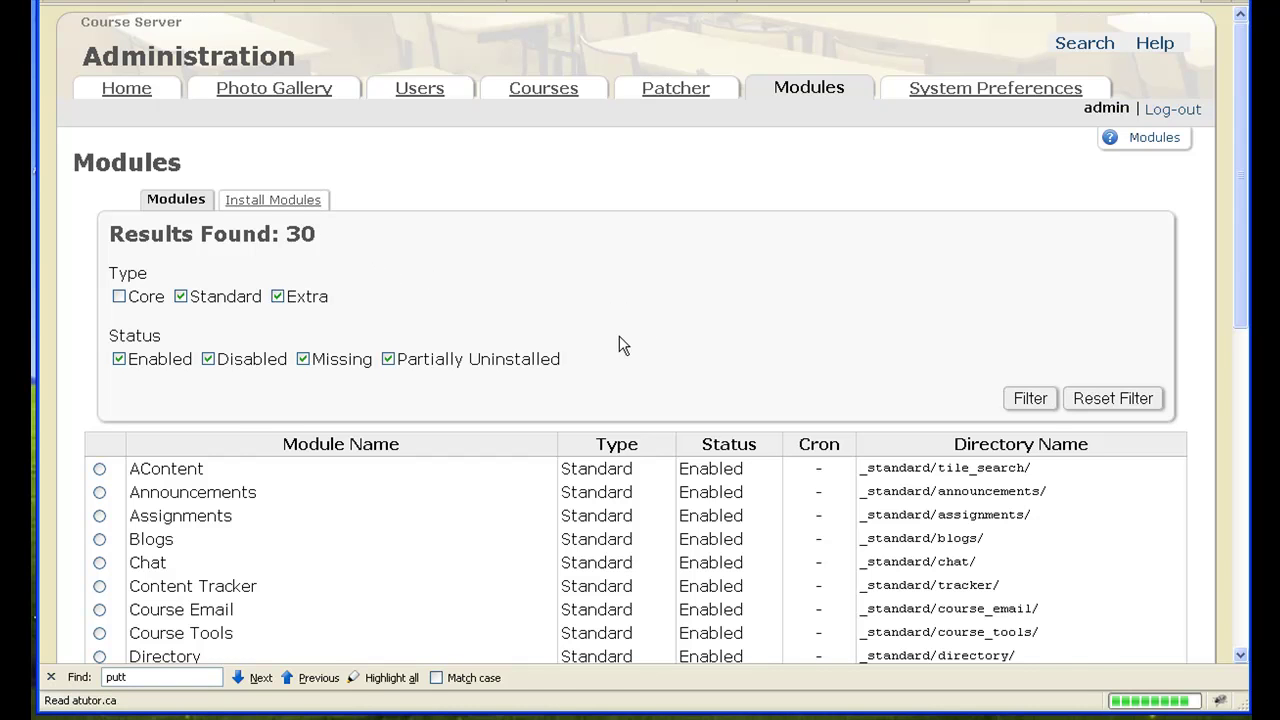
scroll(655, 395, down, 2)
scroll(655, 375, down, 2)
scroll(655, 372, down, 8)
scroll(655, 368, down, 6)
scroll(650, 364, up, 15)
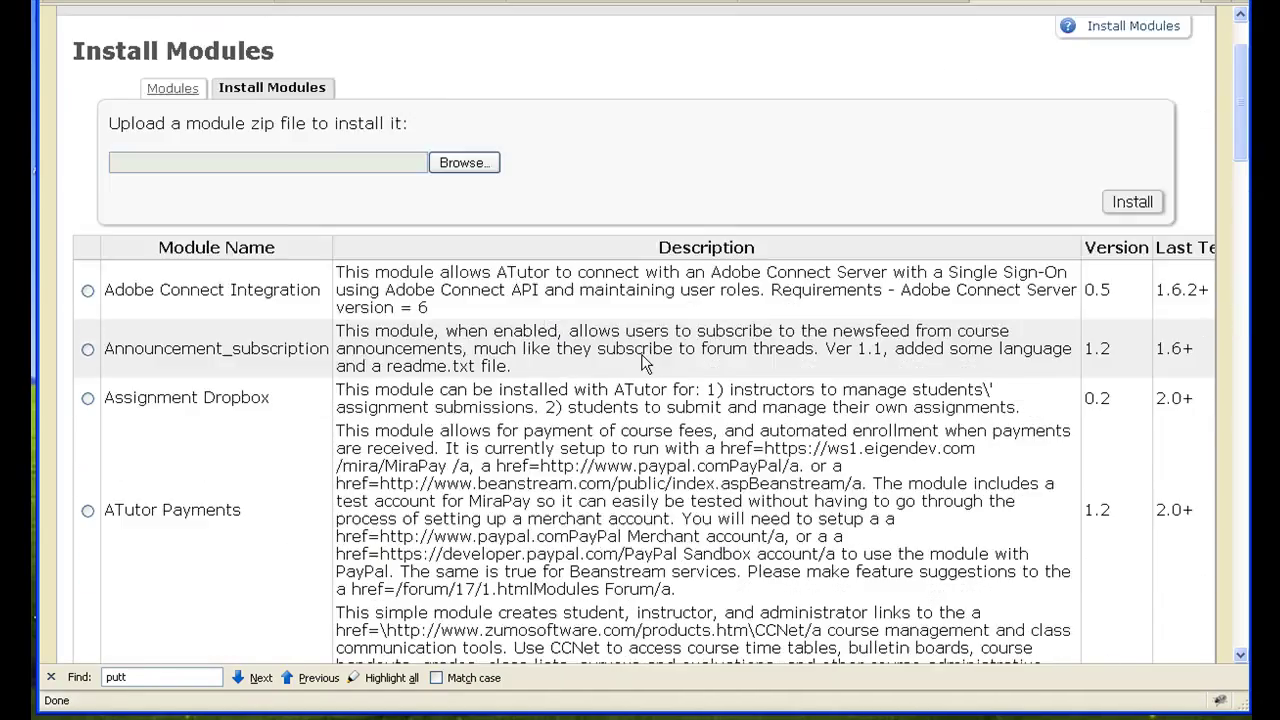
scroll(645, 362, up, 2)
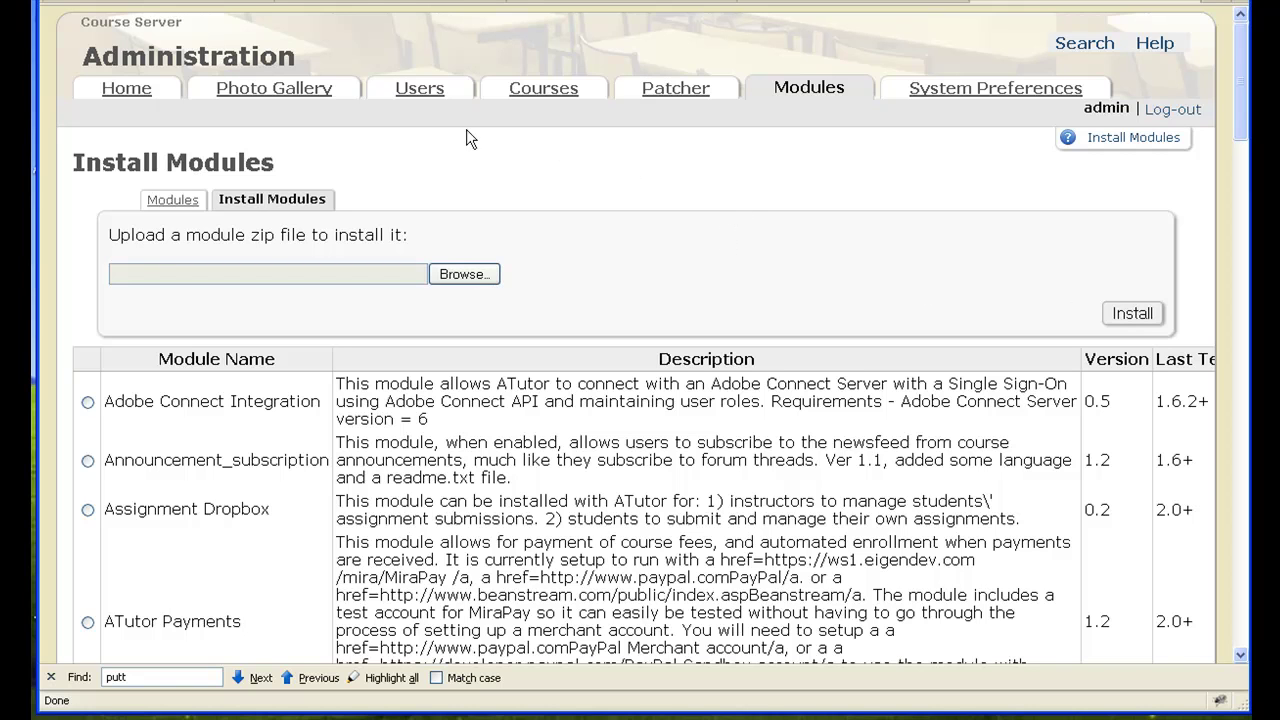
Go to System Preferences > Languages, see only English installed, and open the Import subtab
click(963, 100)
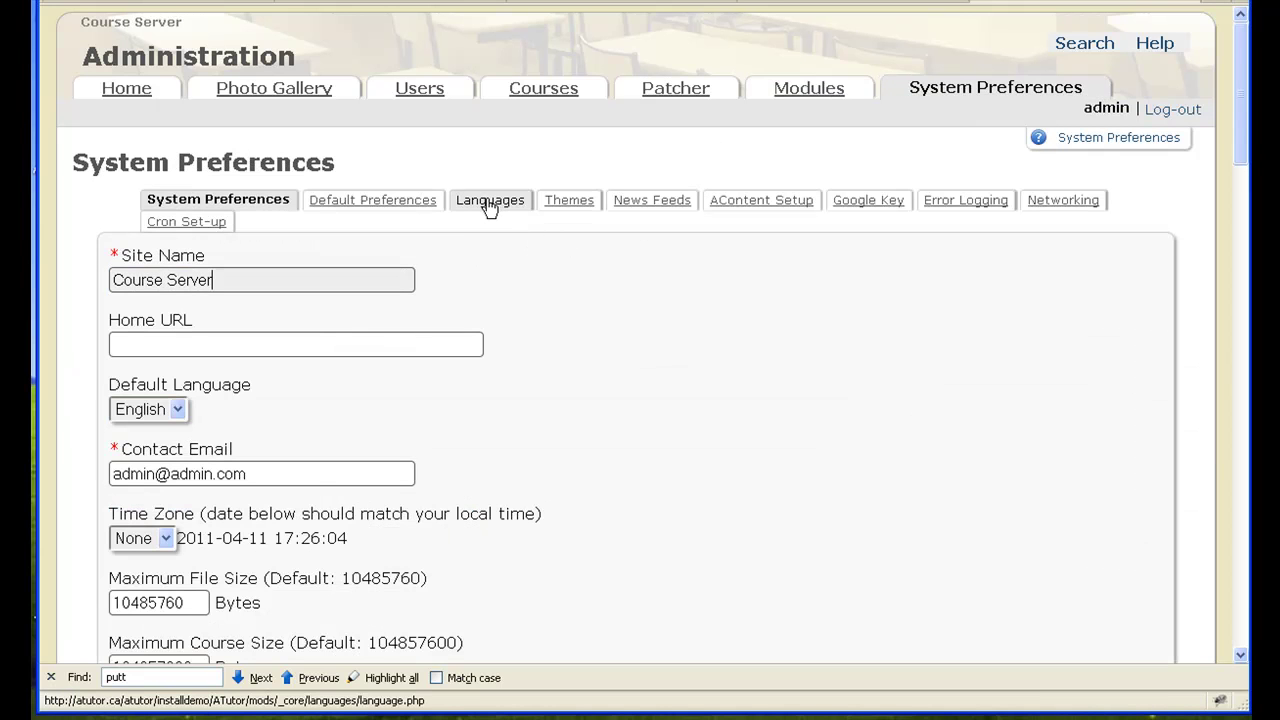
click(490, 203)
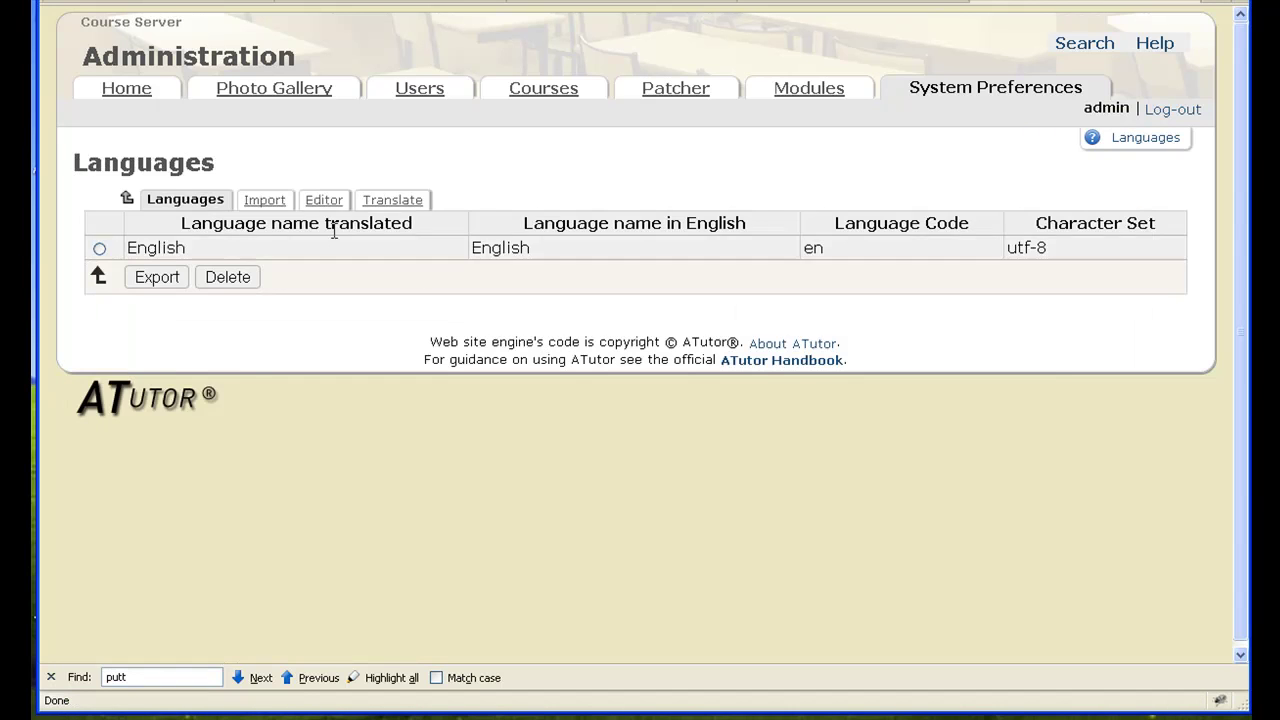
click(279, 203)
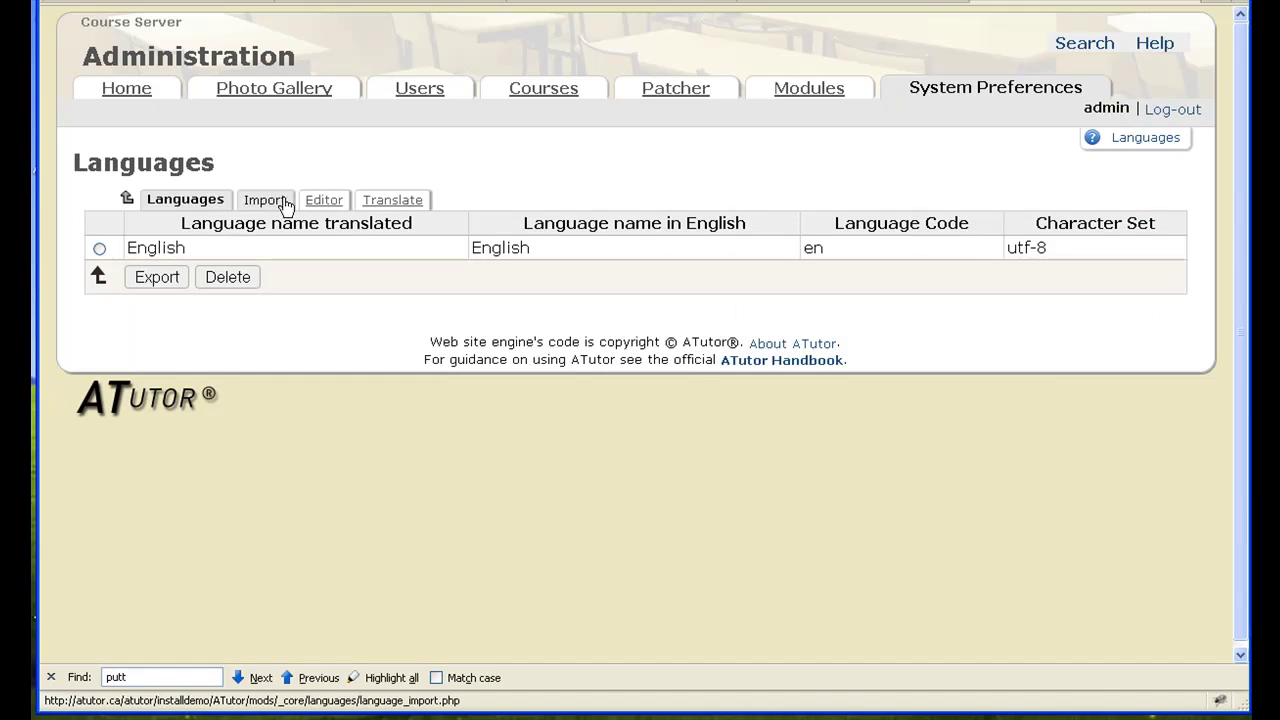
click(279, 203)
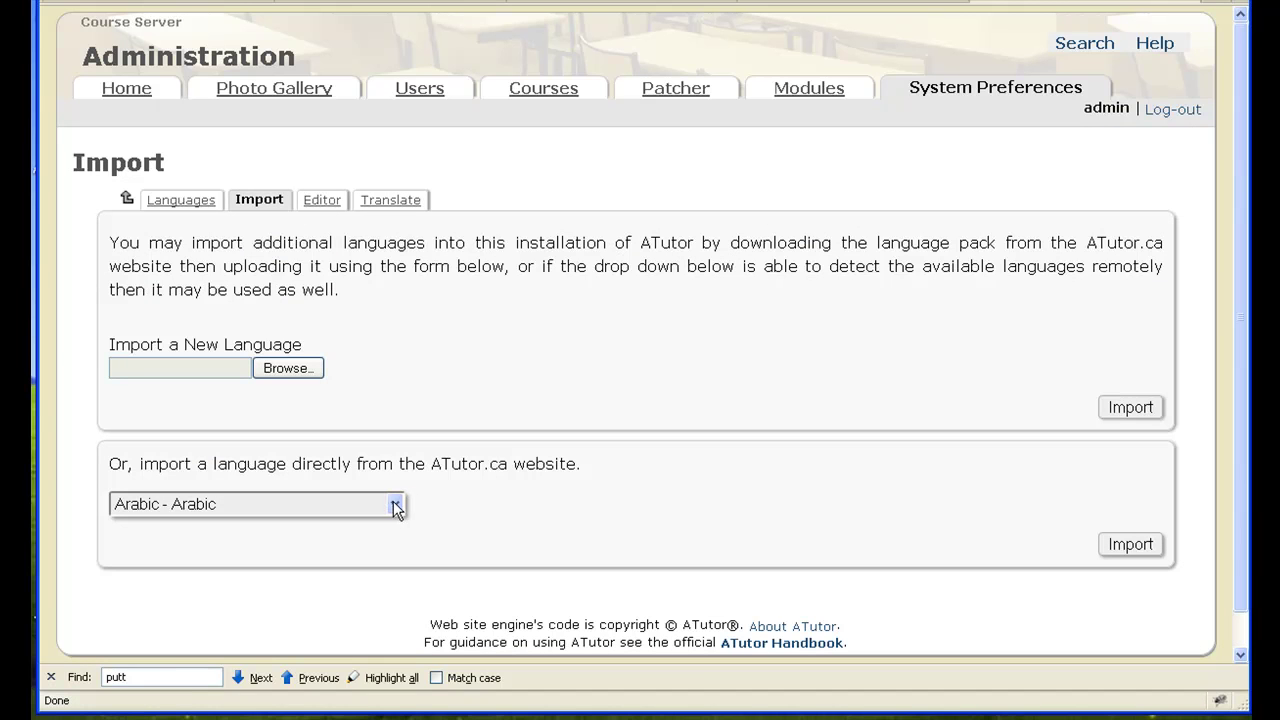
Import the 'Arabic - Arabic' pack from atutor.ca, then view the admin pages in Arabic
click(392, 502)
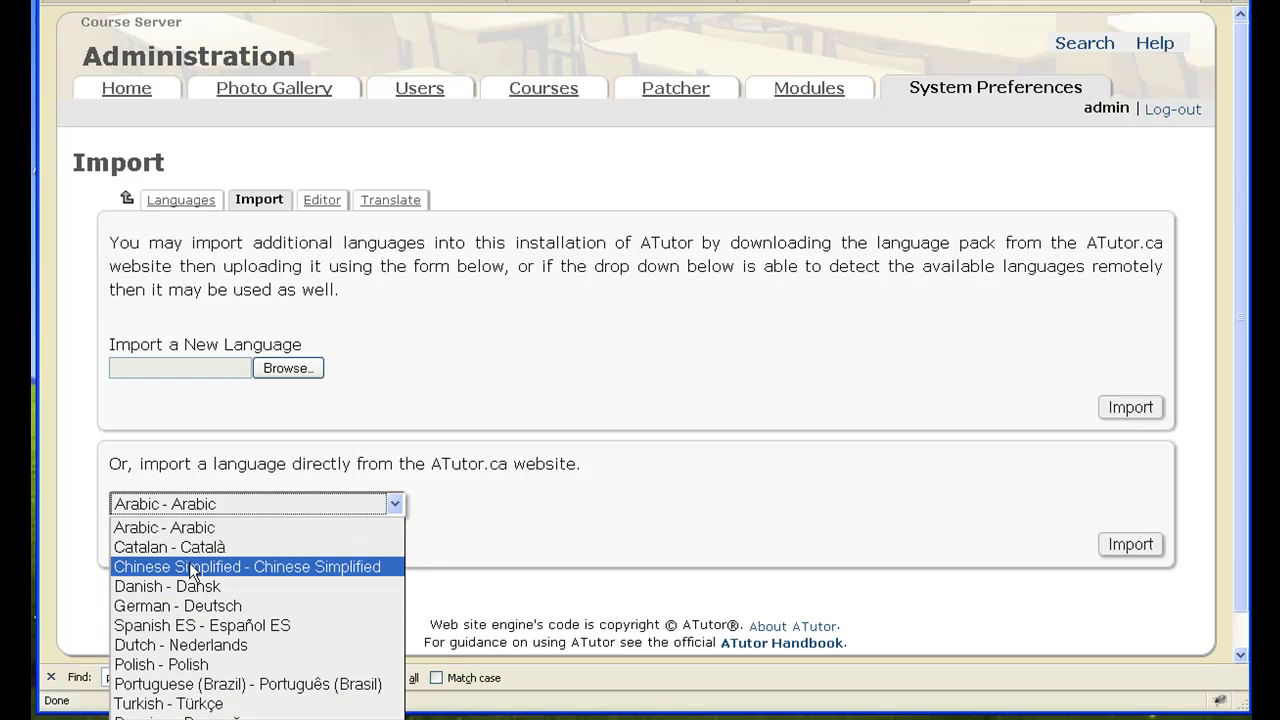
click(185, 533)
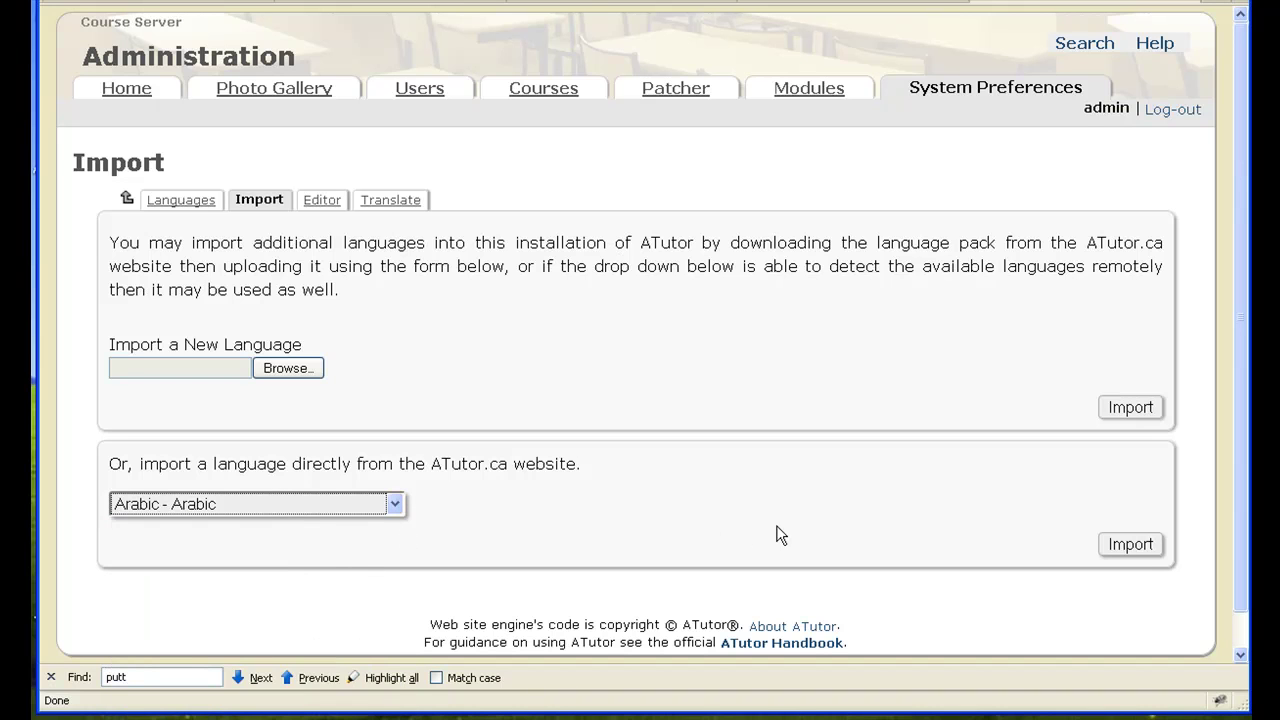
click(1133, 545)
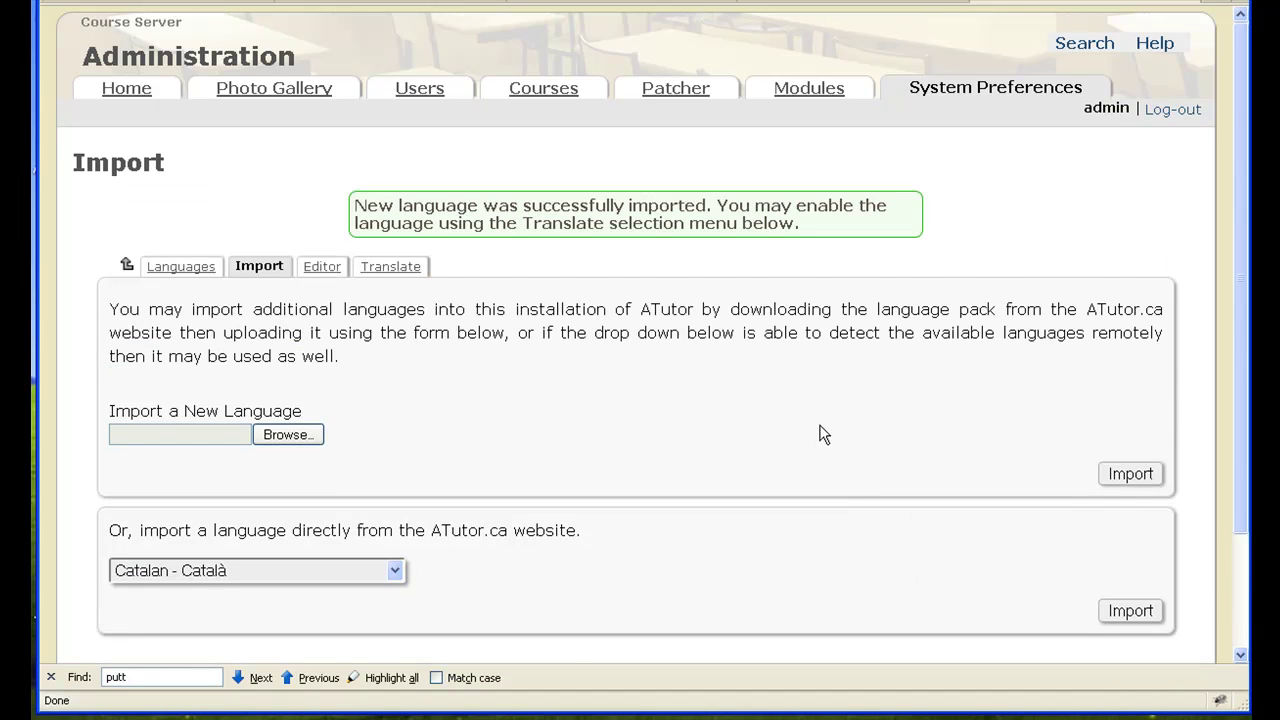
scroll(814, 423, down, 3)
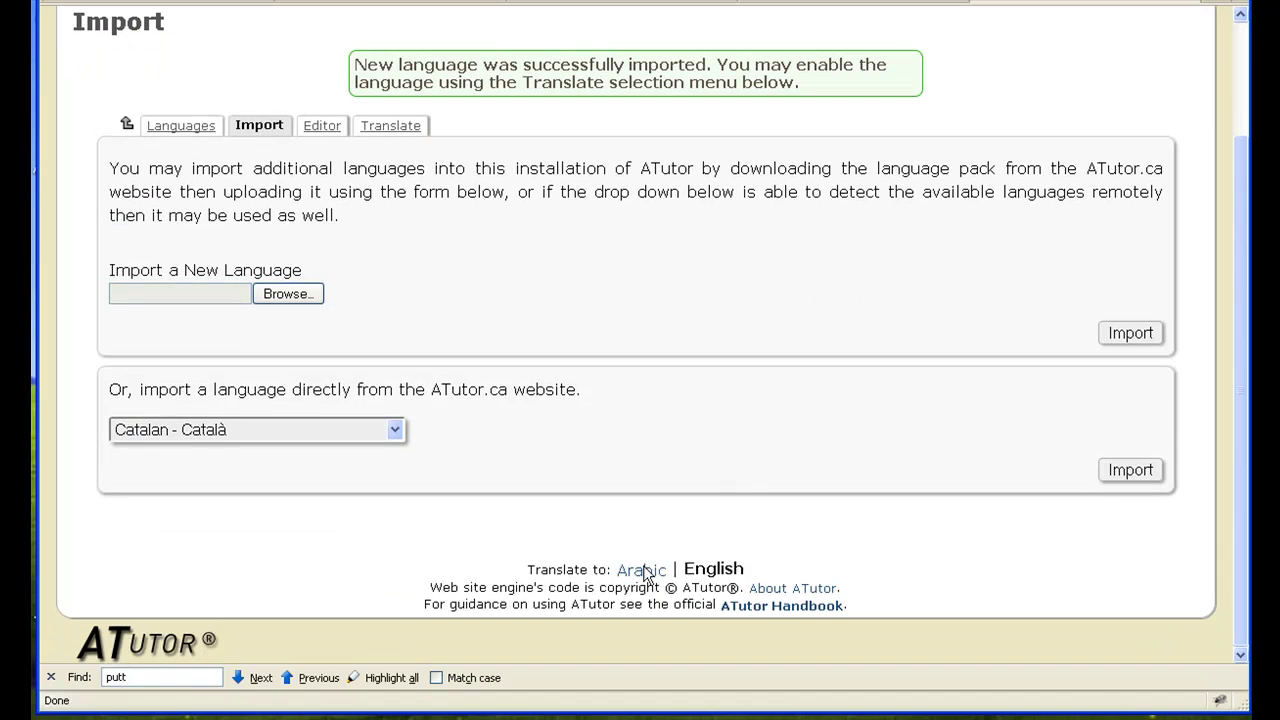
click(645, 572)
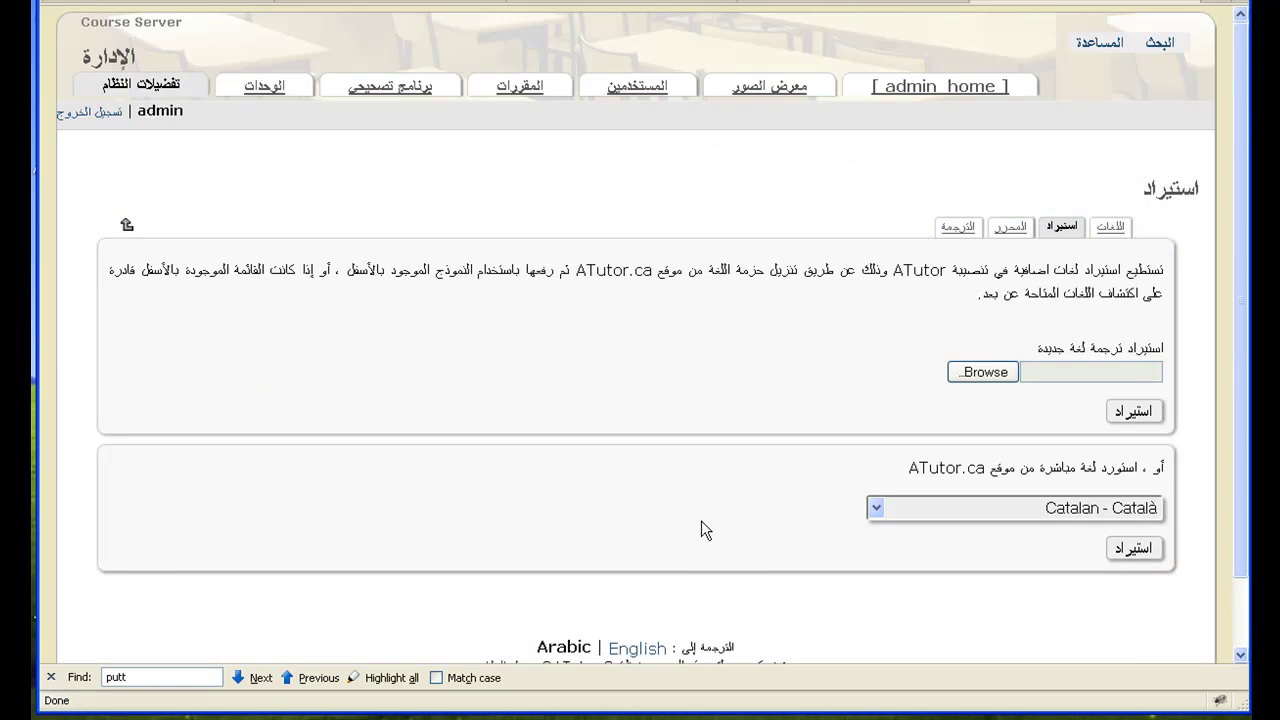
Switch the interface back to English using the footer's Translate to links
click(636, 648)
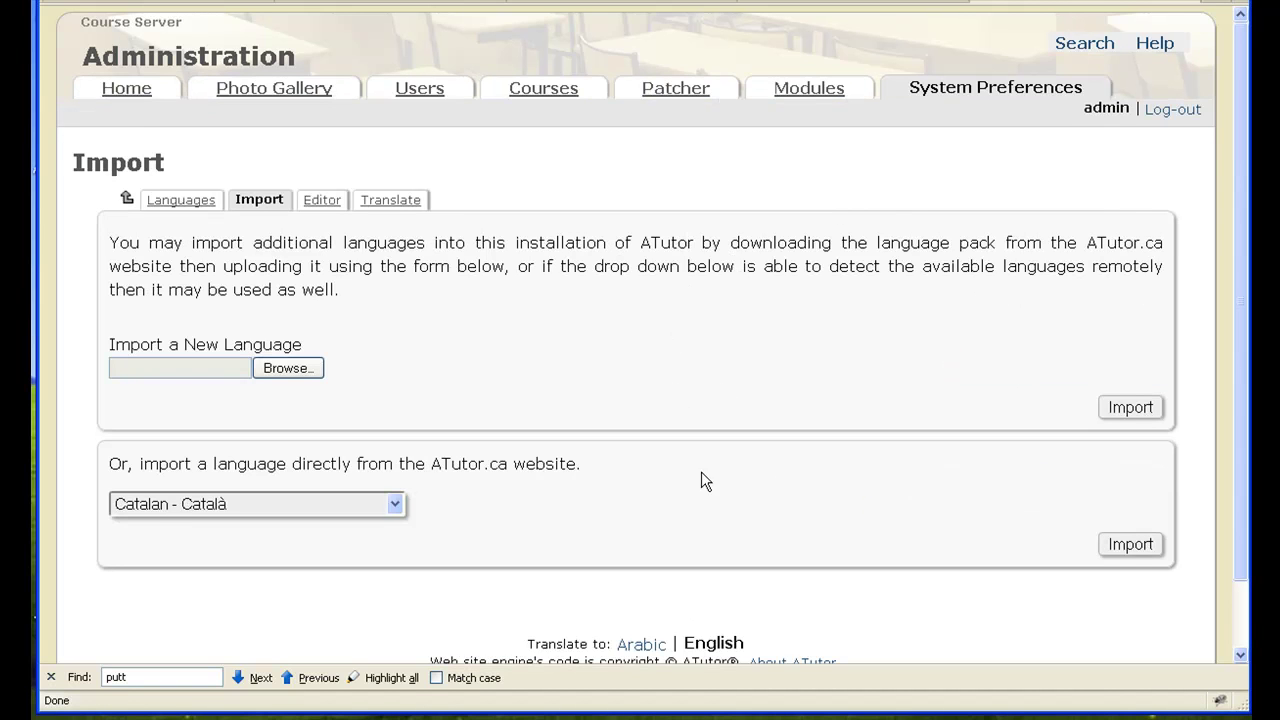
scroll(848, 594, down, 2)
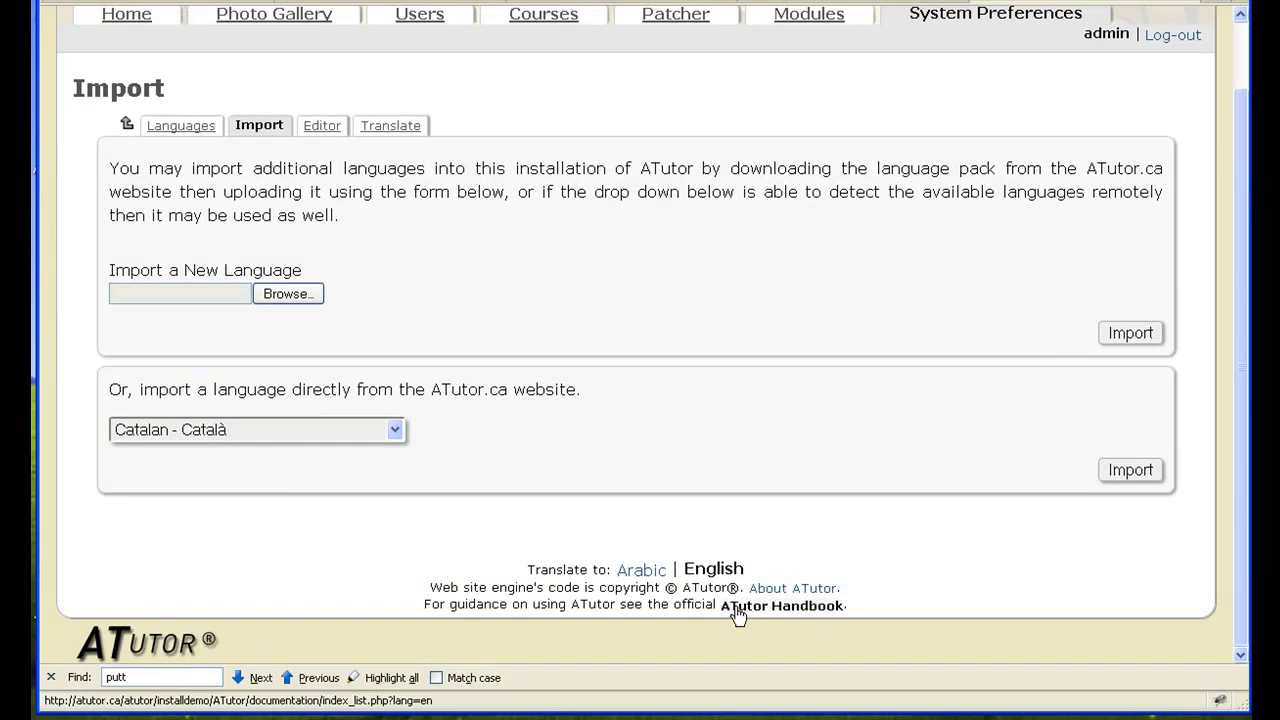
scroll(830, 420, up, 2)
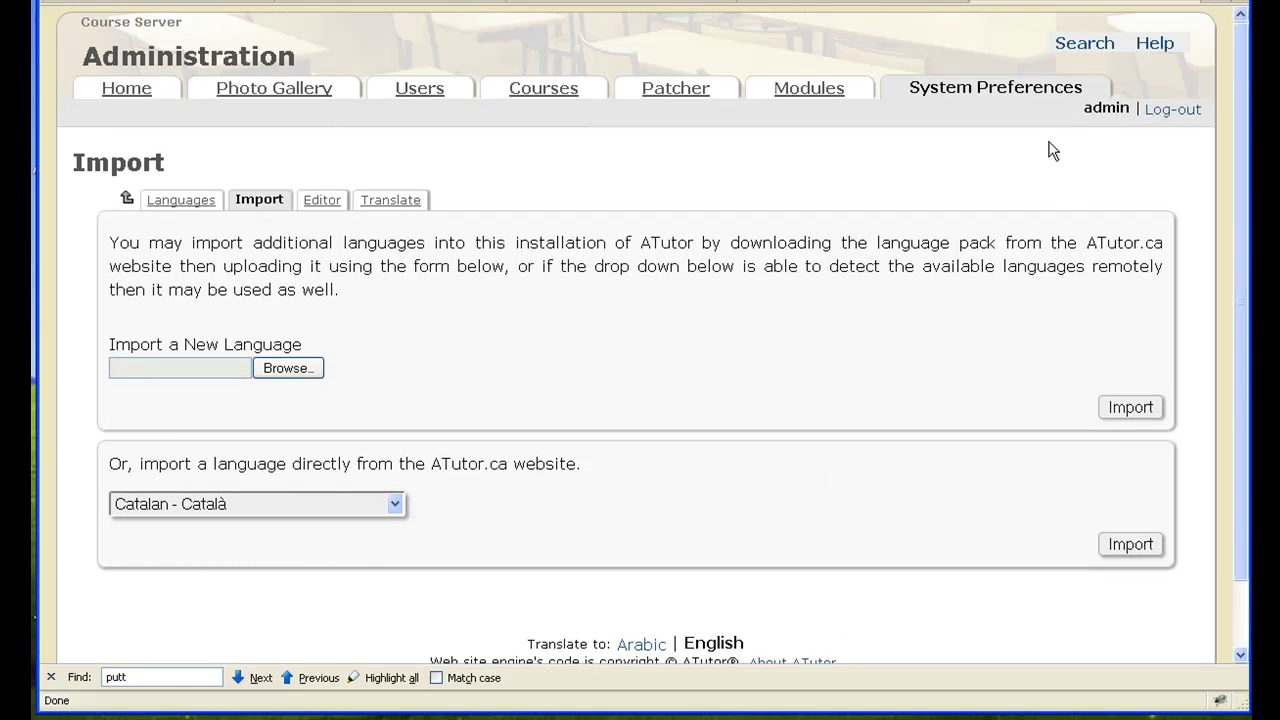